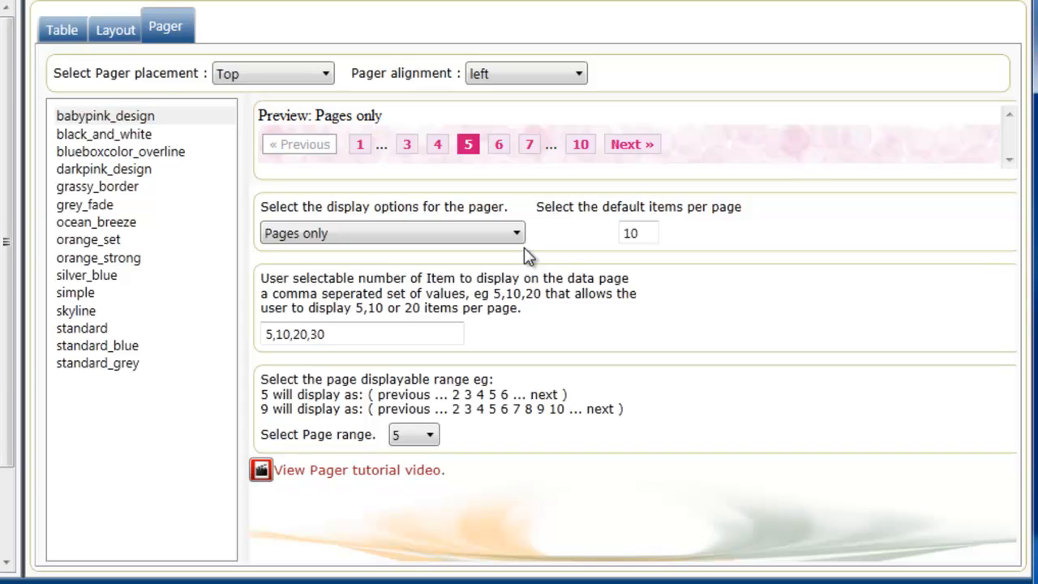
Set the pager's default items per page to 8
left_click(653, 235)
key("BackSpace")
key("BackSpace")
type("8")
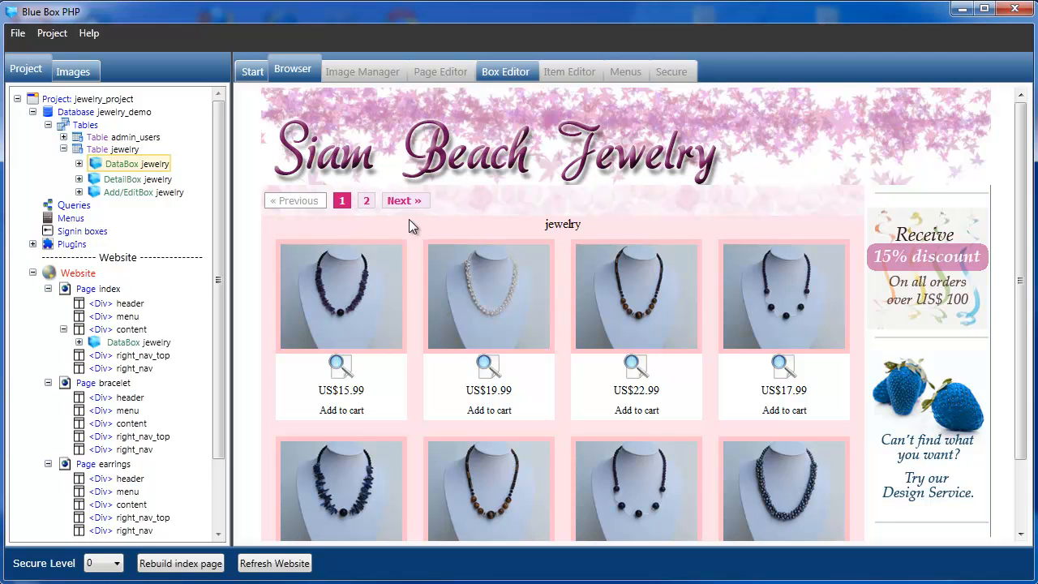
Check the jewelry listing and its pager in the site preview by viewing page 2 and returning to page 1
scroll(1019, 402, "down", 3)
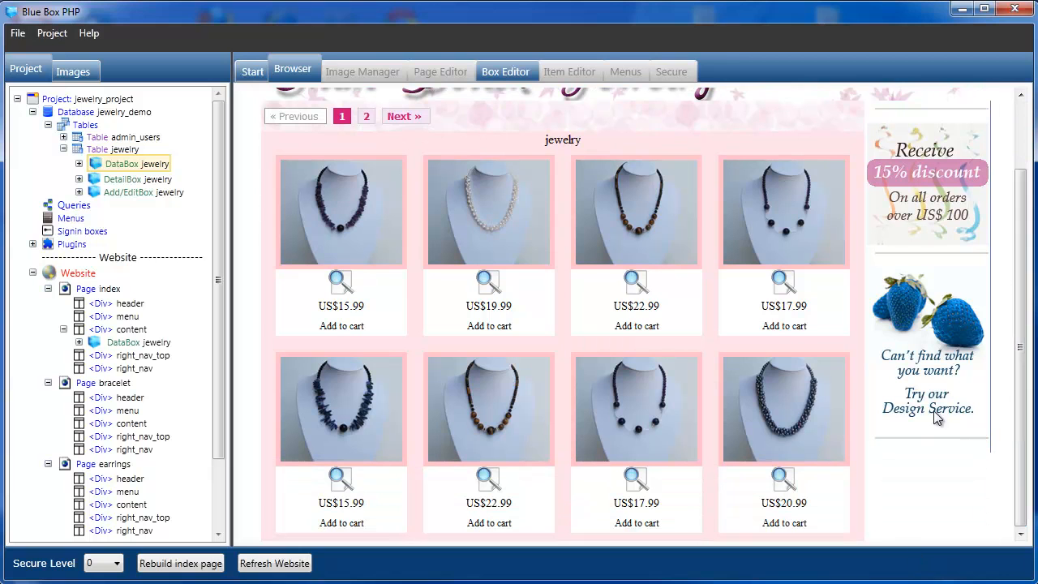
left_click(366, 116)
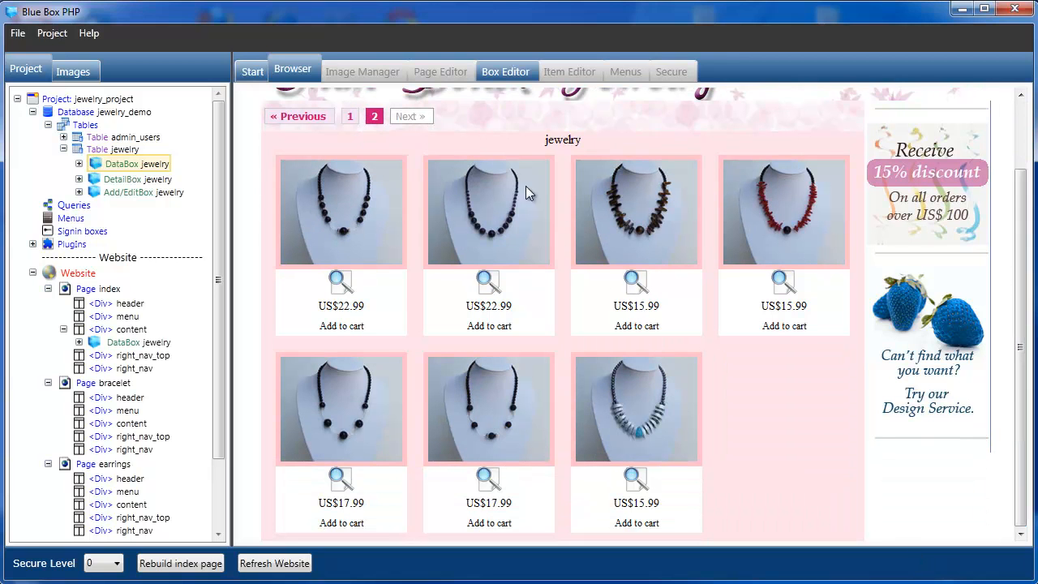
scroll(1020, 381, "up", 3)
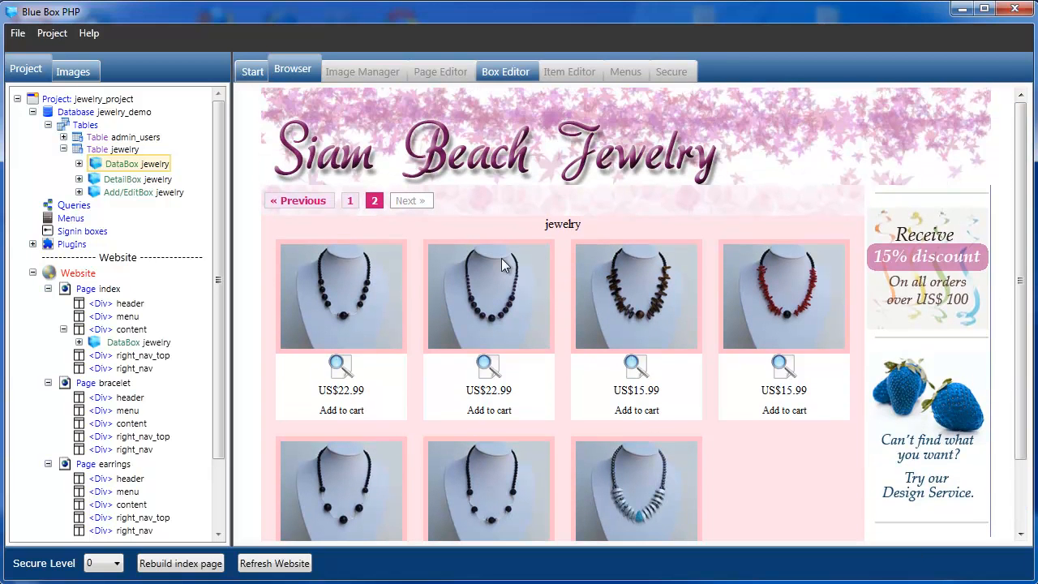
left_click(349, 202)
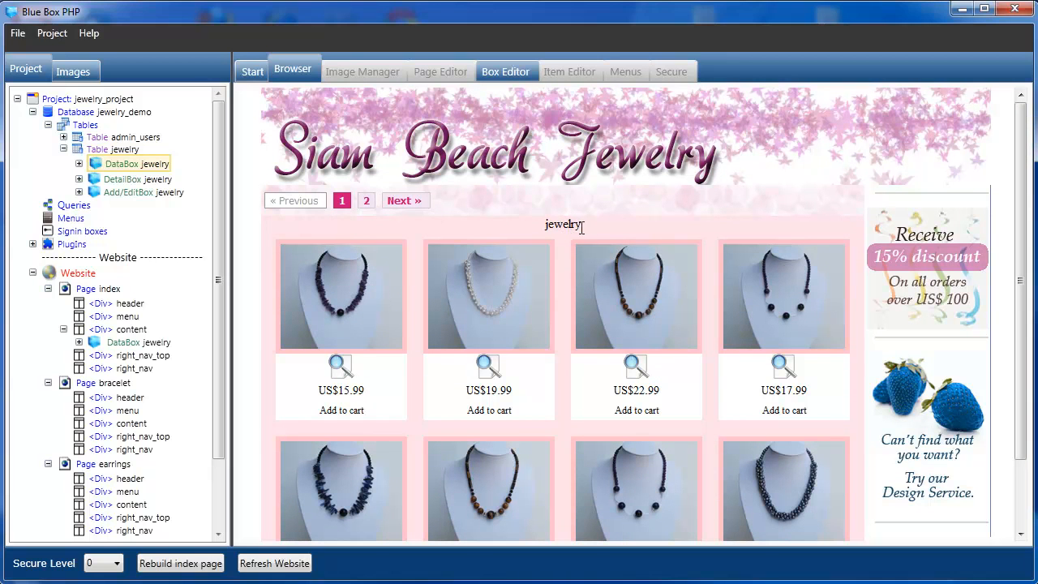
mouse_move(1022, 247)
left_mouse_down()
mouse_move(1023, 357)
mouse_move(1020, 235)
left_mouse_up()
Clear the table caption of the jewelry DataBox and rebuild the index page
left_click(511, 73)
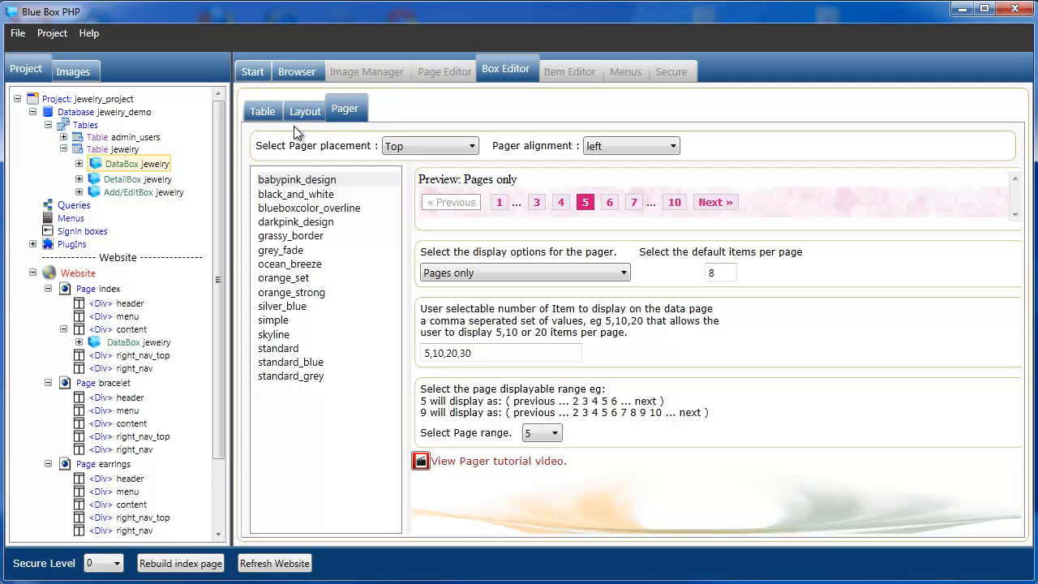
left_click(260, 111)
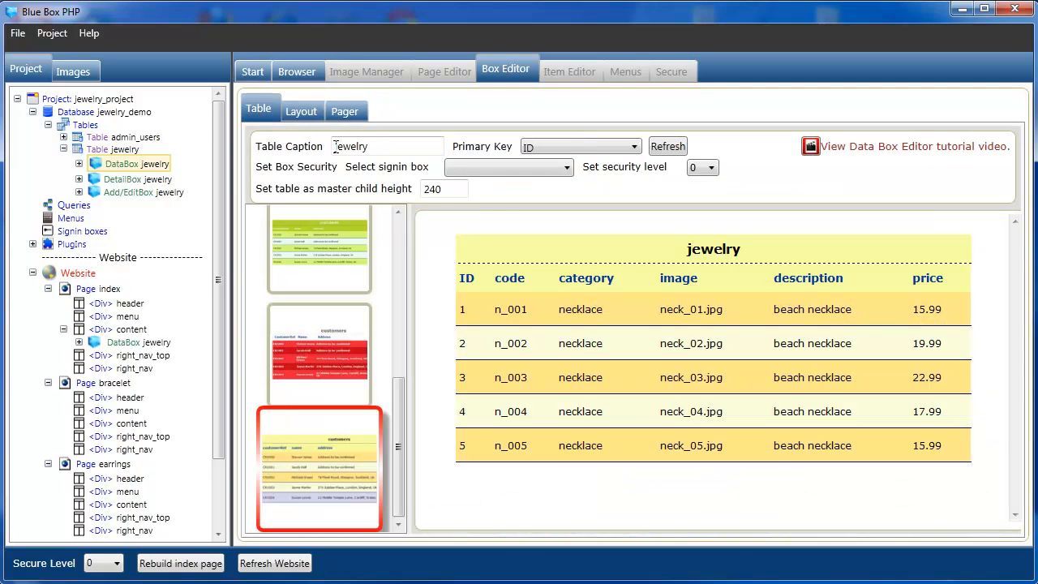
left_click_drag(382, 146, 312, 154)
key("BackSpace")
left_click(185, 565)
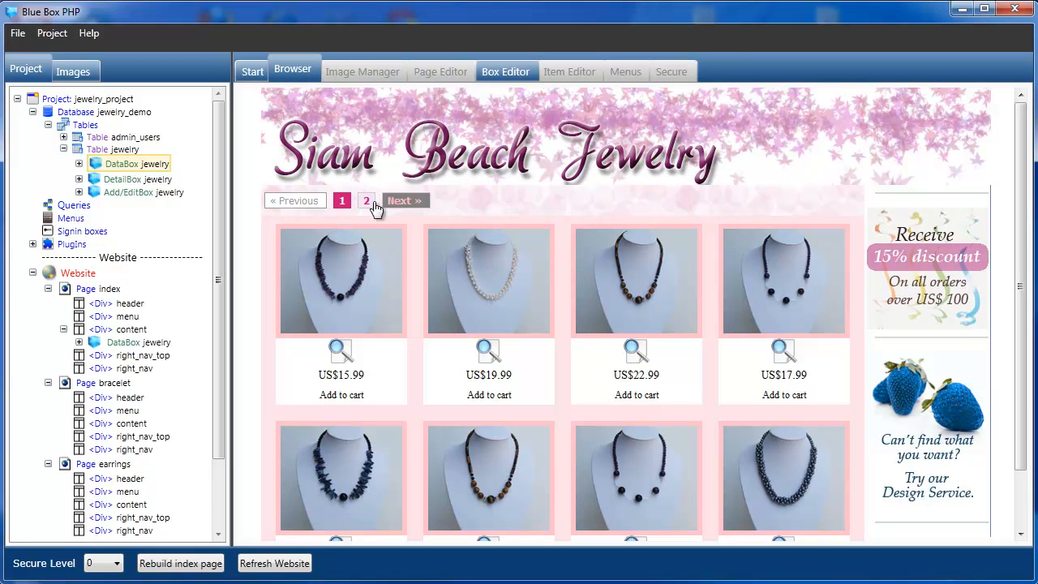
Set the border_color of the DataBox's product layout template to #FFF
left_click(504, 74)
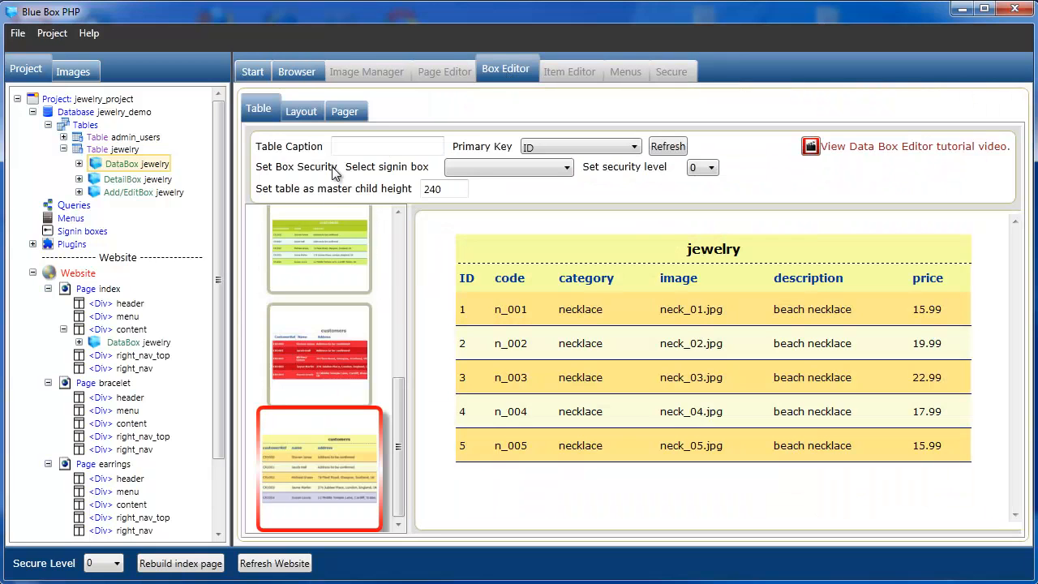
left_click(303, 111)
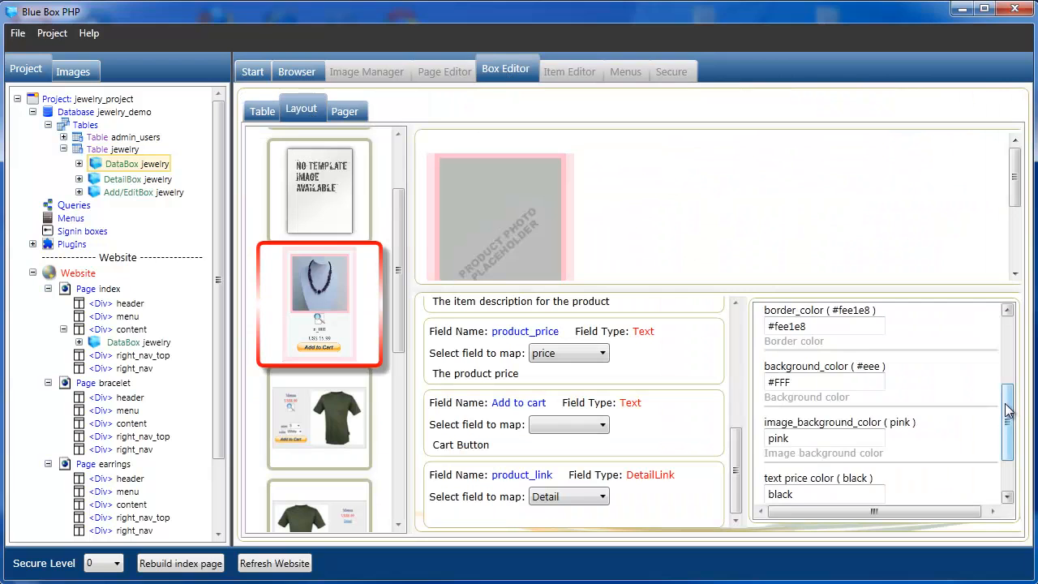
scroll(1008, 411, "up", 3)
left_click(854, 403)
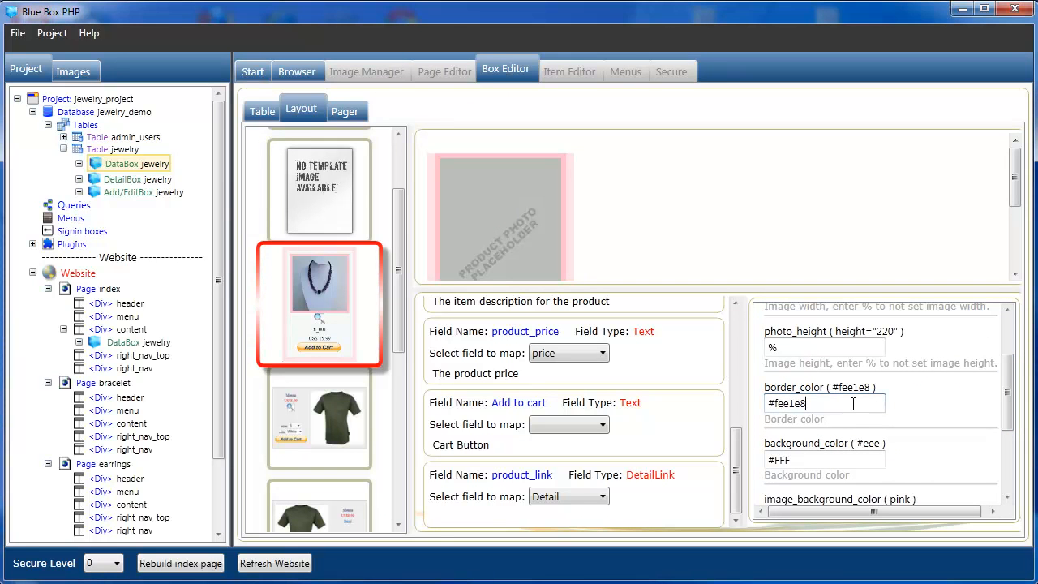
key("BackSpace")
key("BackSpace")
key("BackSpace")
key("BackSpace")
key("BackSpace")
type("FFF")
Set the layout template's background_color to #EEE and rebuild the index page
left_click(796, 460)
key("BackSpace")
key("BackSpace")
key("BackSpace")
type("EEE")
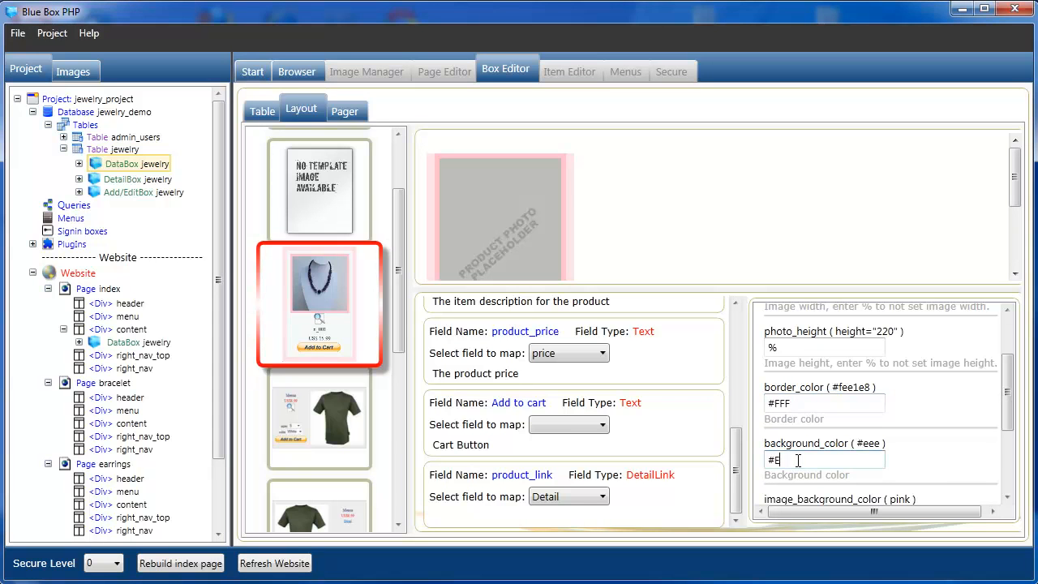
left_click(178, 565)
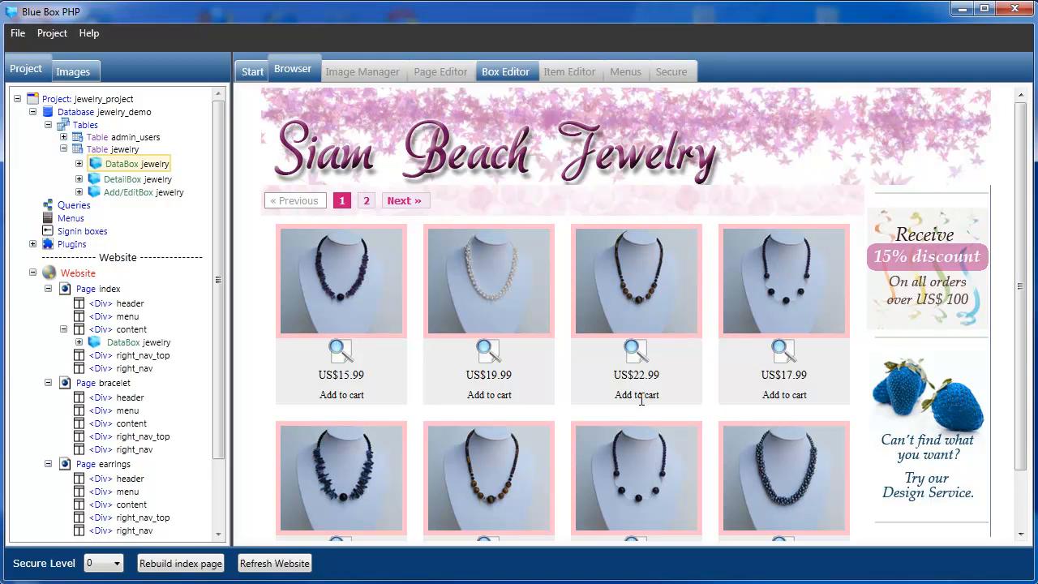
Create a new user item of type Google Cart named Google_btn for the jewelry DataBox
right_click(129, 166)
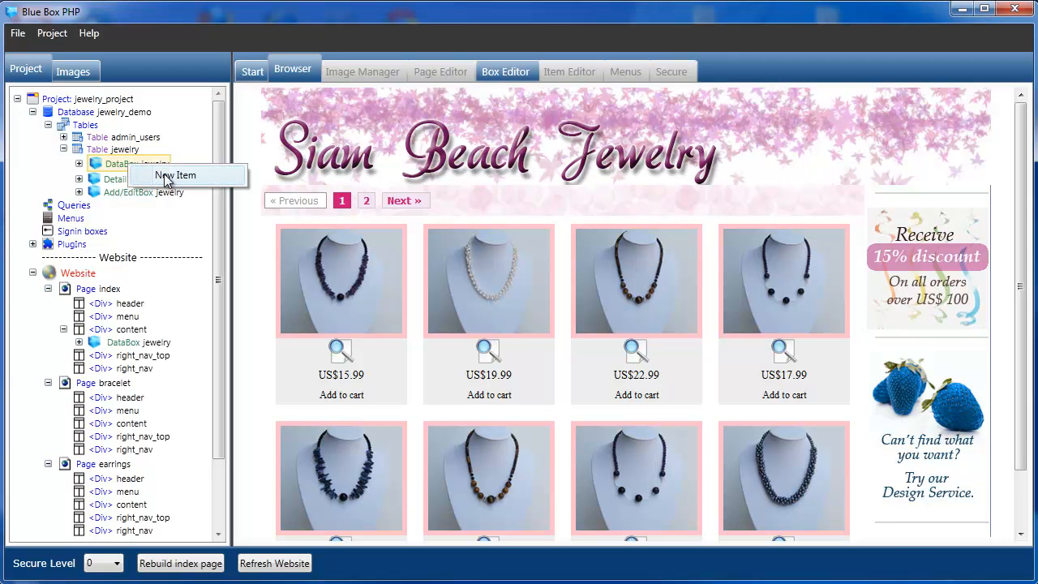
left_click(171, 175)
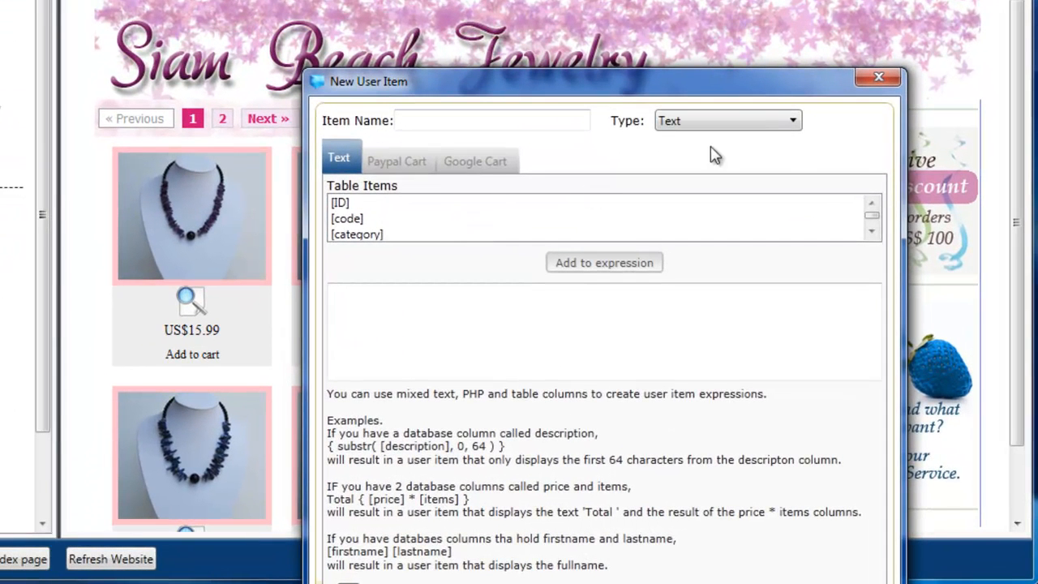
left_click(793, 123)
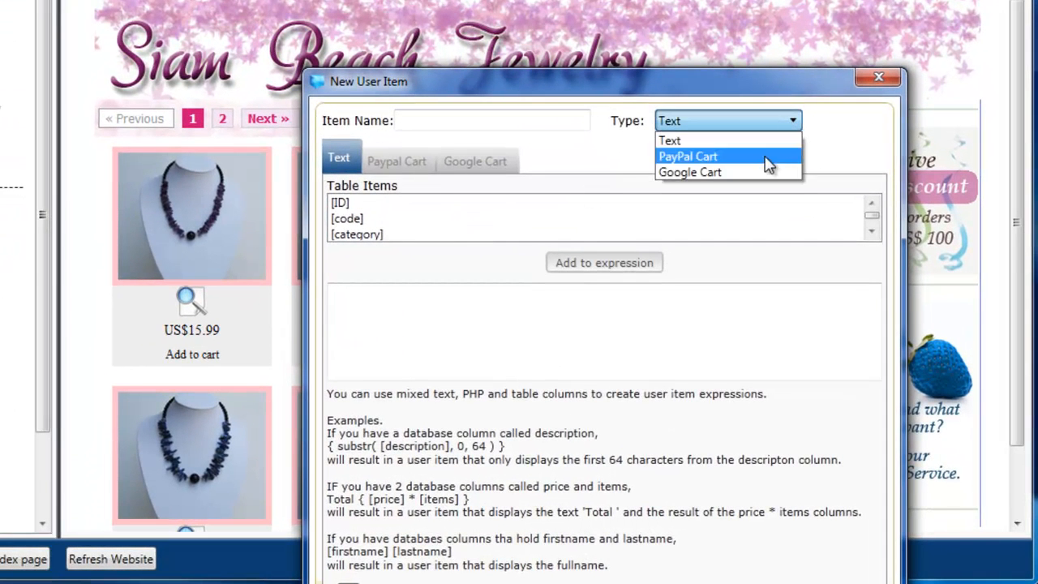
left_click(761, 163)
left_click(518, 121)
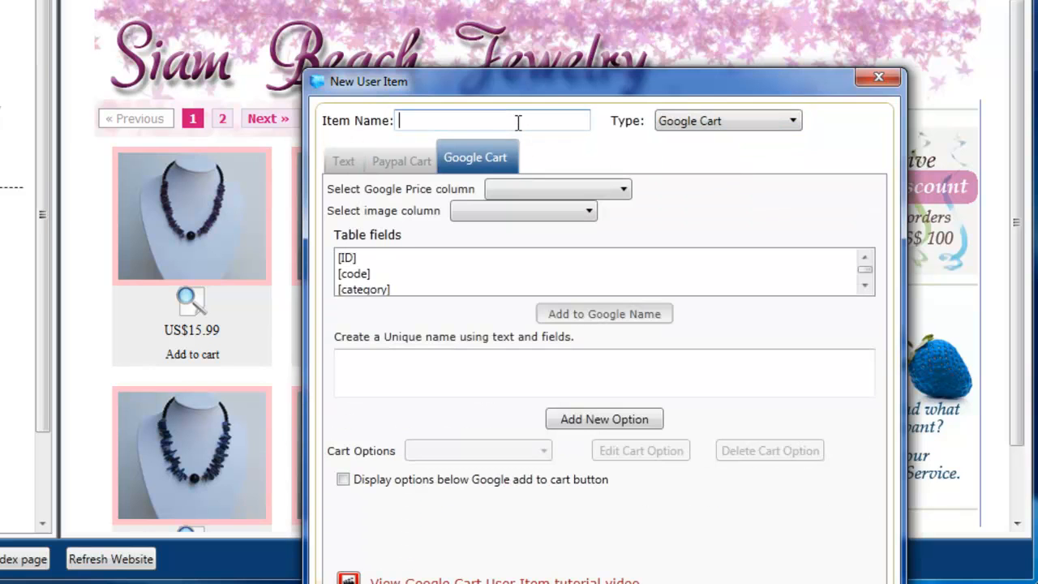
type("Google_btn")
Set the Google price column to [price] and the image column to [image]
left_click(621, 192)
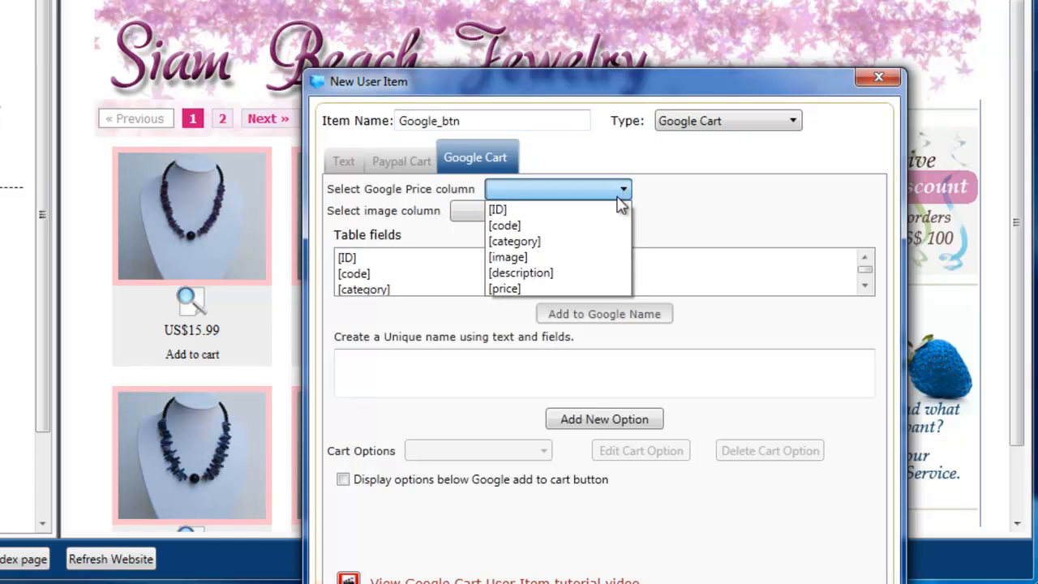
left_click(519, 294)
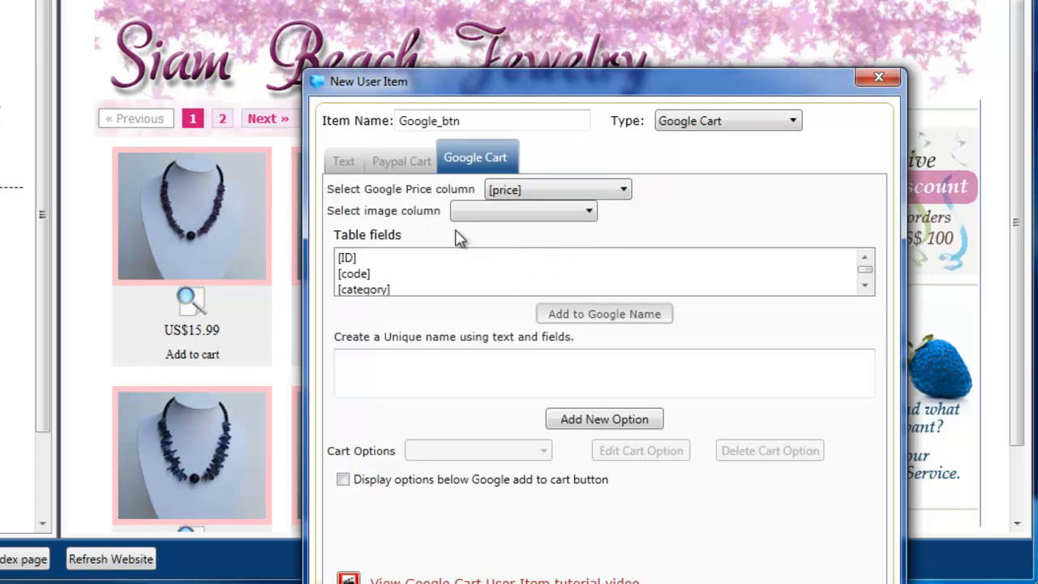
left_click(595, 217)
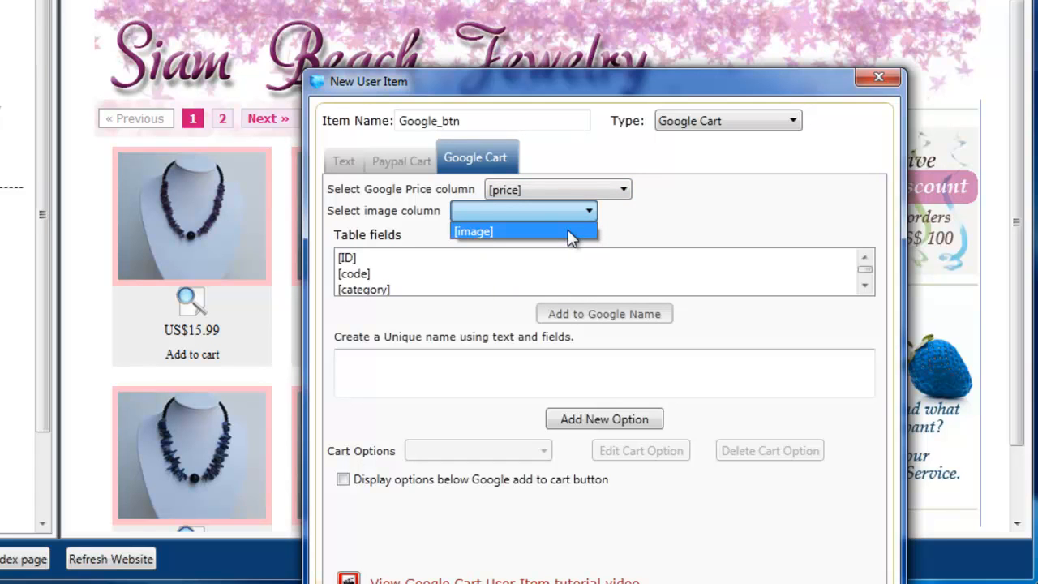
left_click(572, 233)
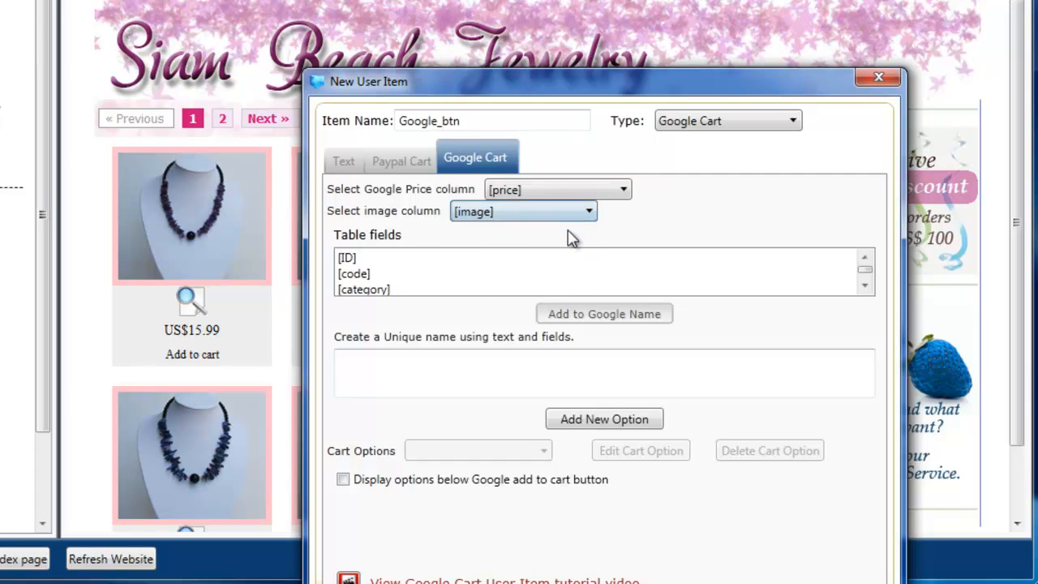
Compose the unique Google name as "Category Code [code]", adding the code value from the table fields
left_click(499, 371)
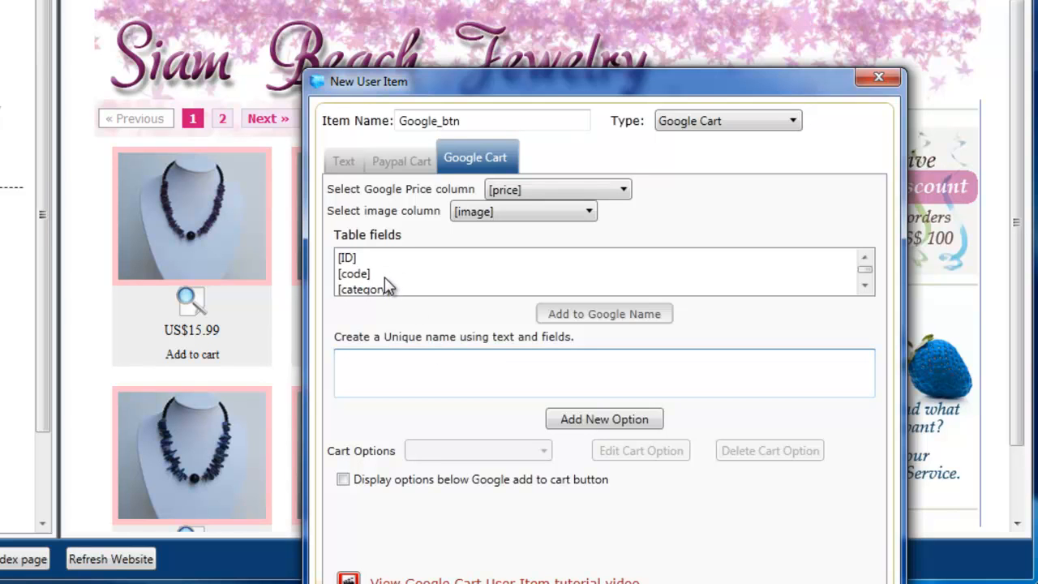
type("Code")
left_click(360, 275)
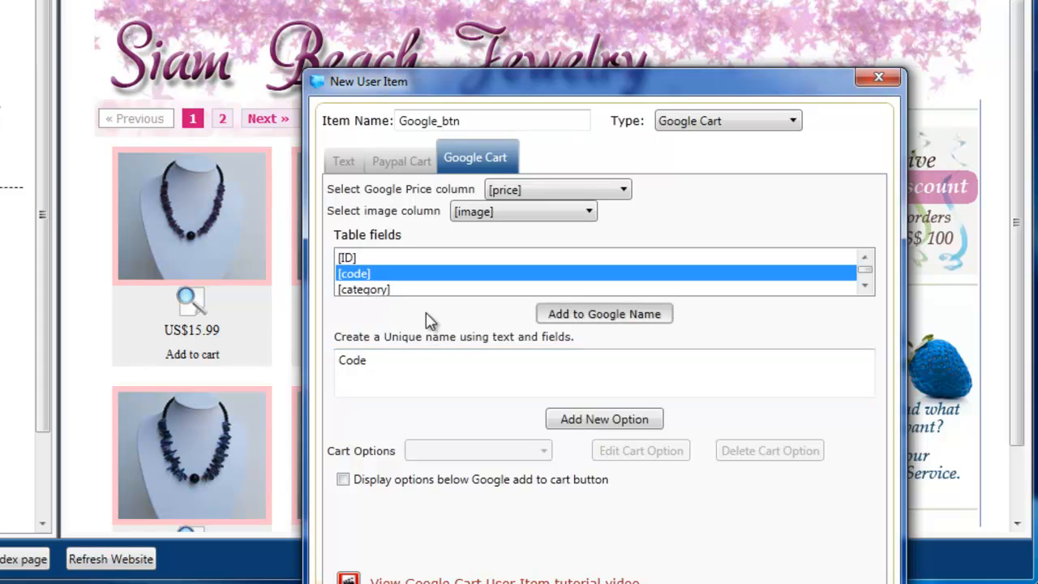
left_click(563, 318)
left_click(369, 362)
left_click(339, 362)
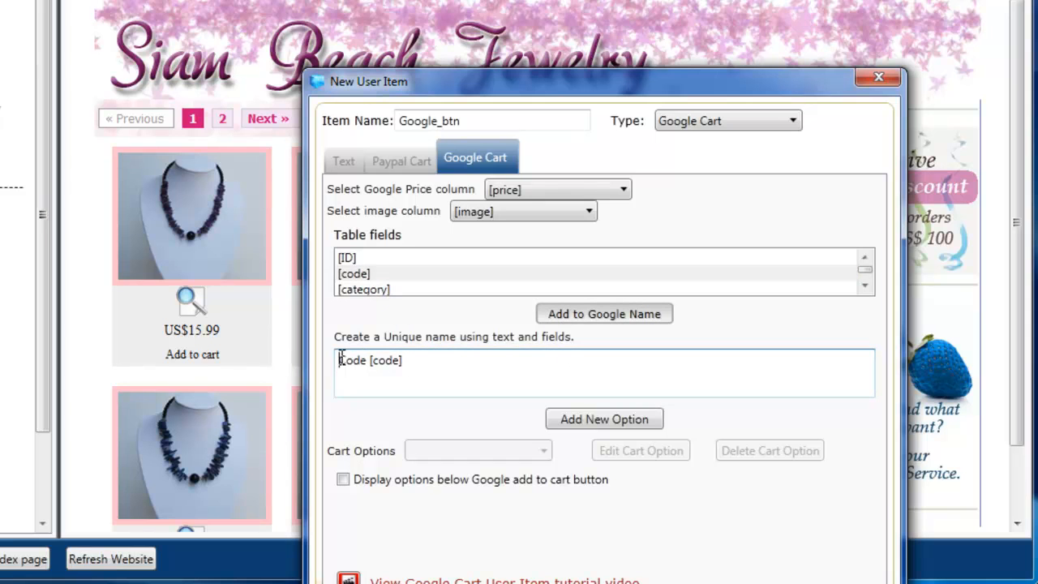
type("Category")
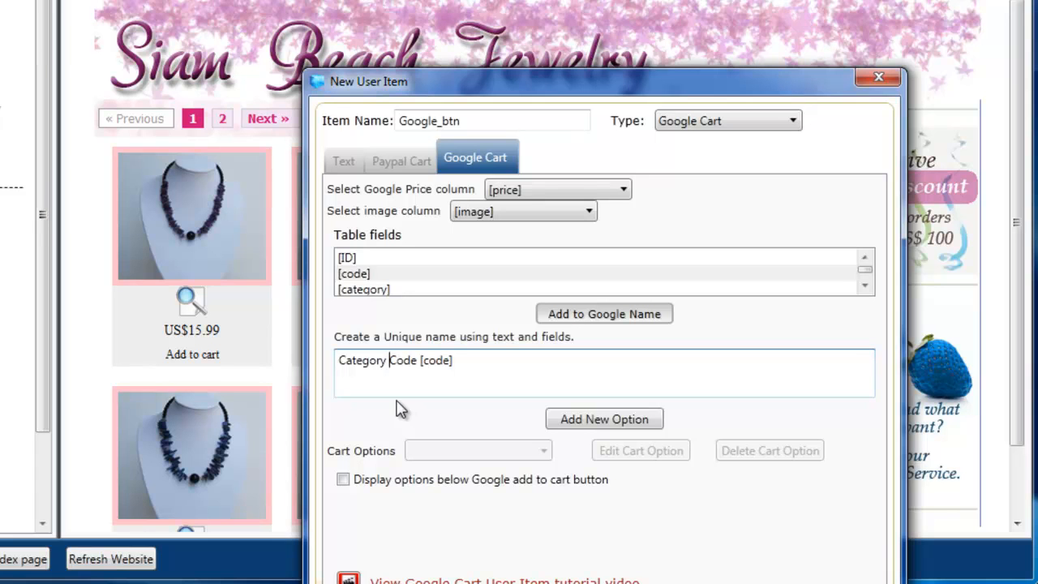
left_click(378, 290)
left_click(590, 316)
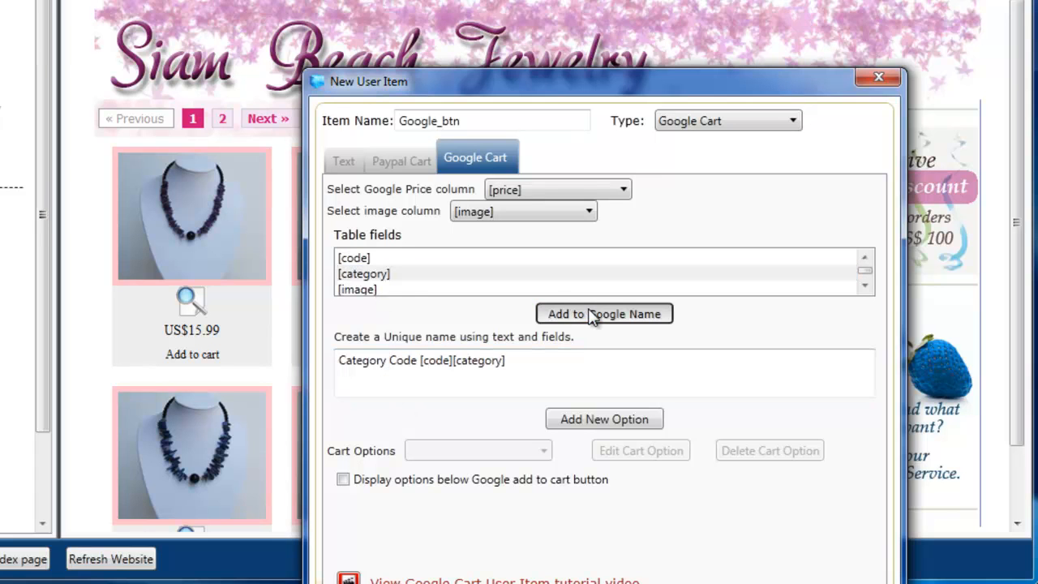
left_click_drag(506, 362, 457, 369)
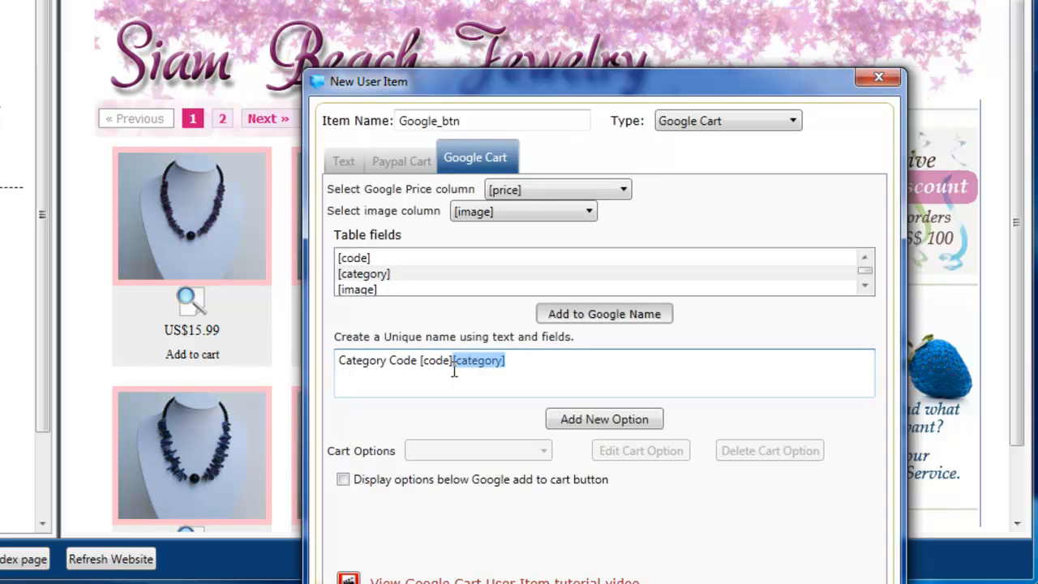
key("BackSpace")
key("BackSpace")
Insert [category] after the word Category so the unique name reads "Category [category] Code [code]"
key("Left")
key("Left")
key("Left")
key("Left")
key("Left")
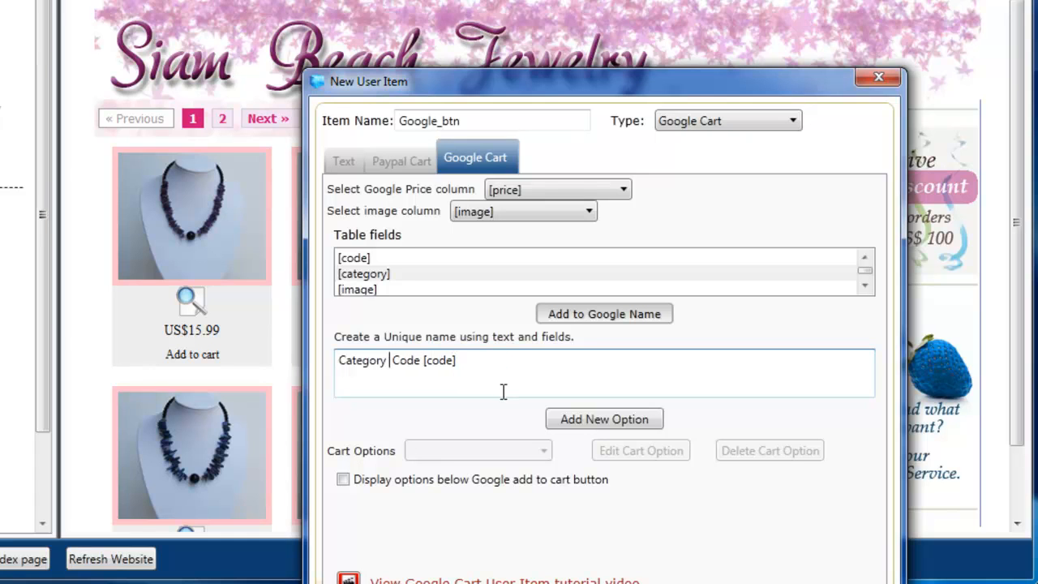
type("[catego")
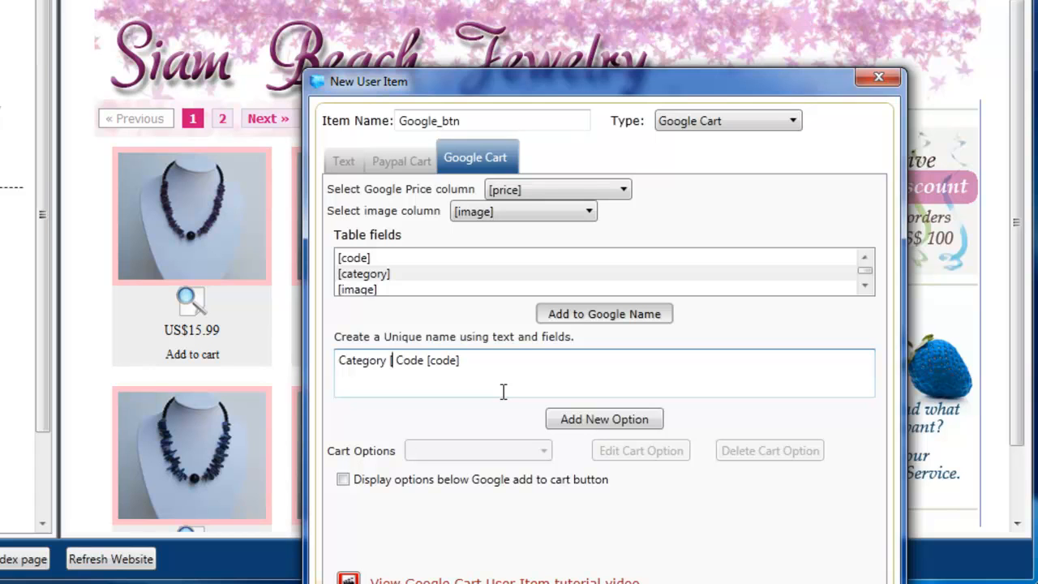
type("ry] Code [code")
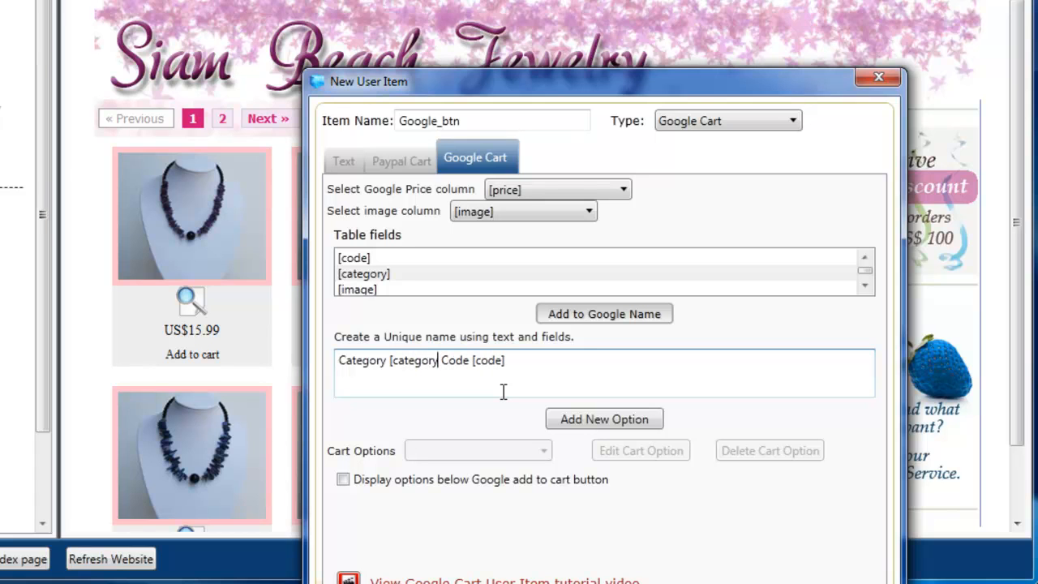
type("]")
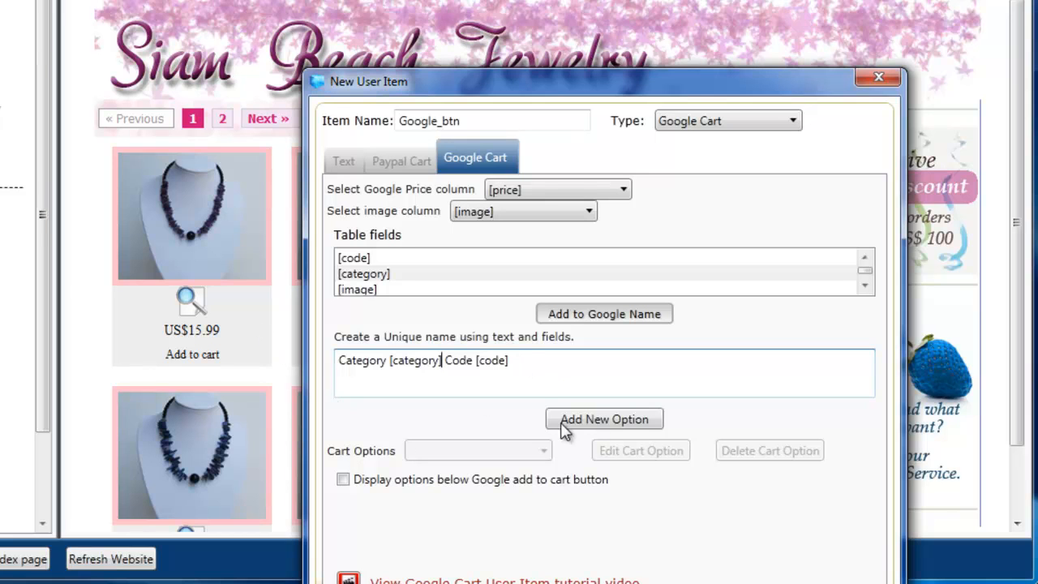
Add a list-type cart option named Size with values 16inches ( 41cm ), 17inches ( 43cm ) and 18inches ( 46cm ), and finish creating the Google_btn item
left_click(604, 419)
left_click(371, 231)
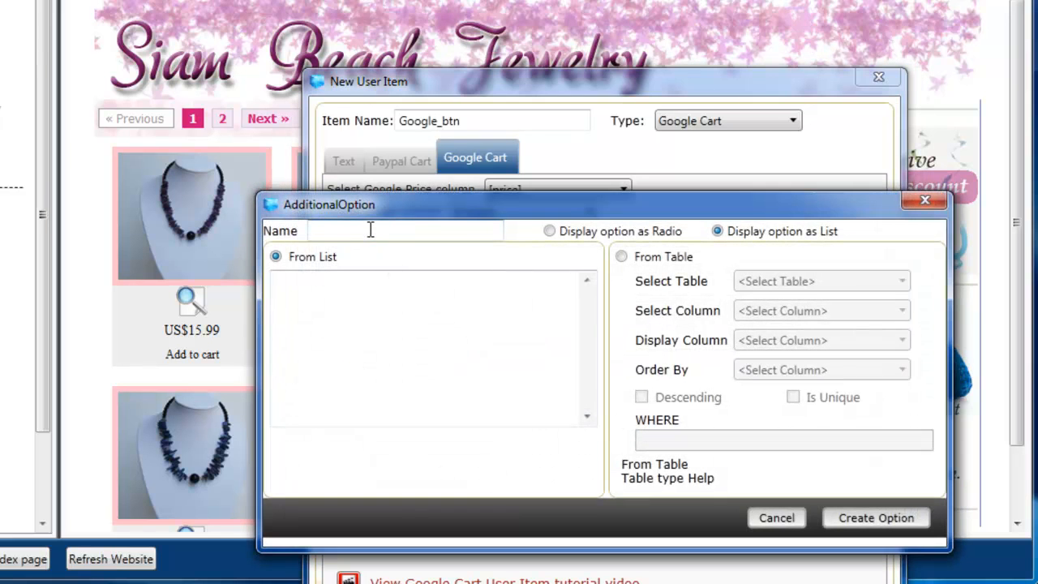
type("Size")
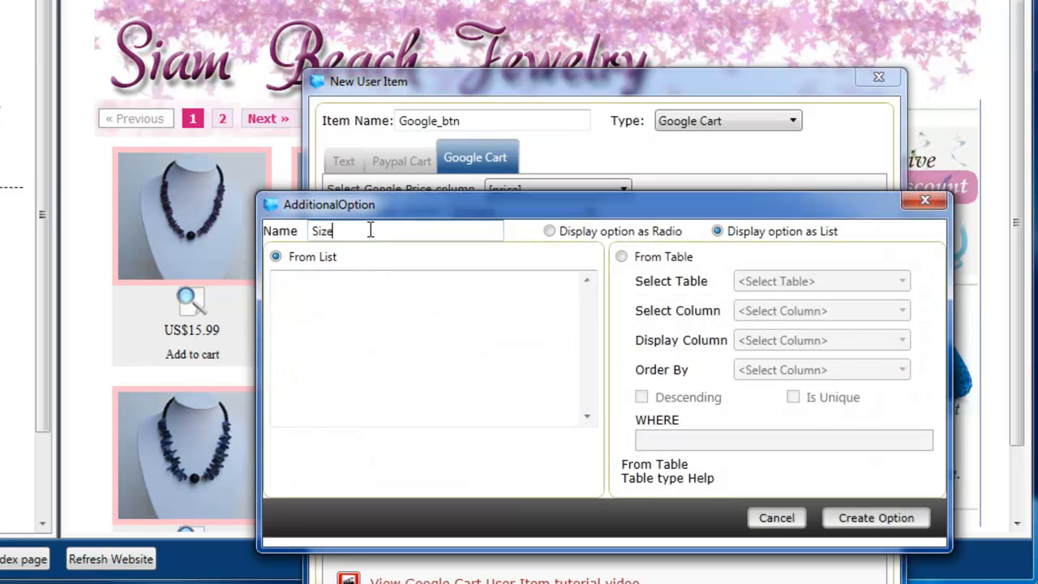
left_click(387, 337)
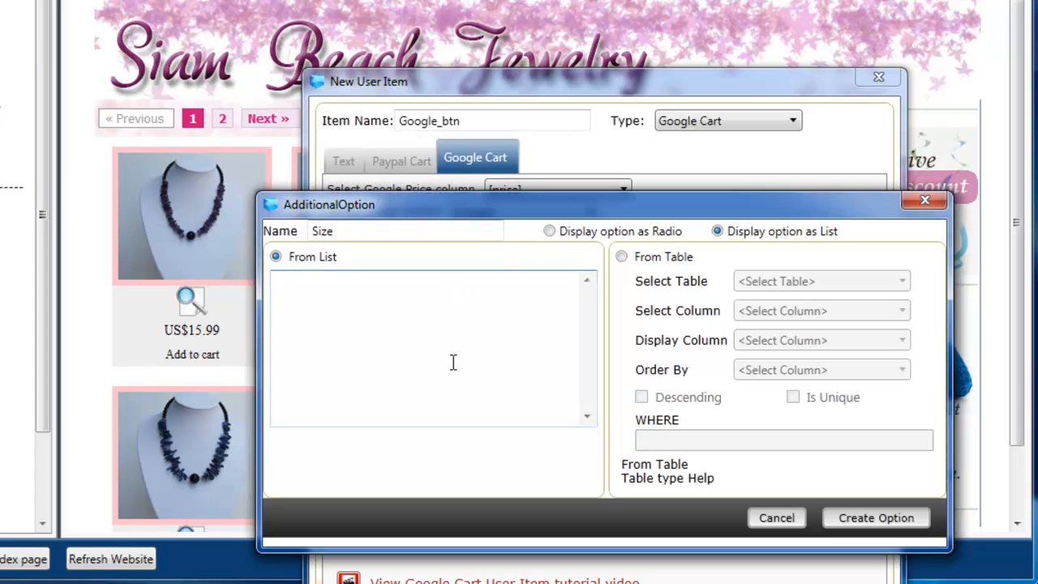
type("16inches ( 41cm ) 17inches ( 43cm ) 18inches ( 46cm )")
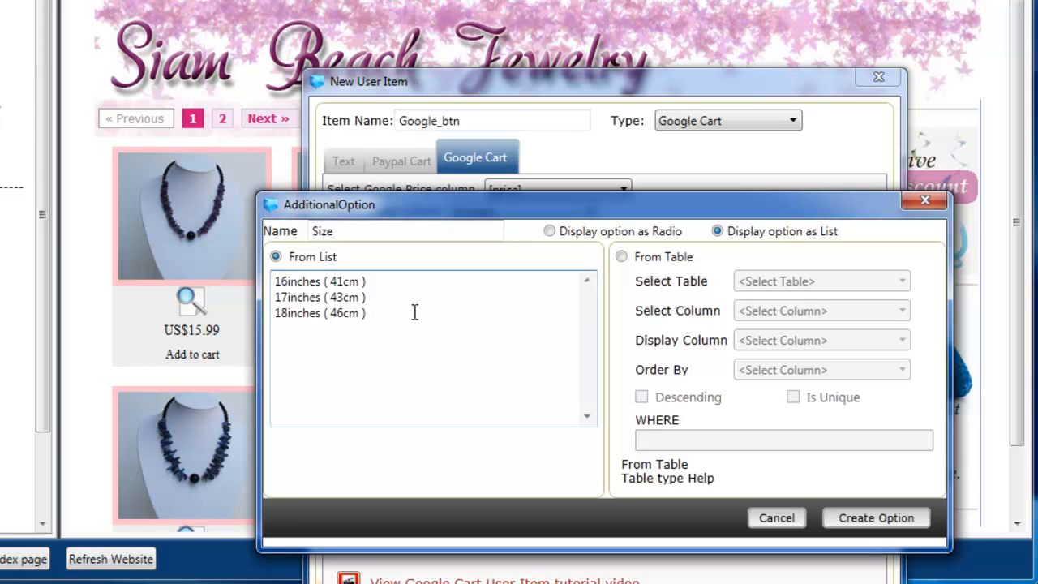
left_click(892, 519)
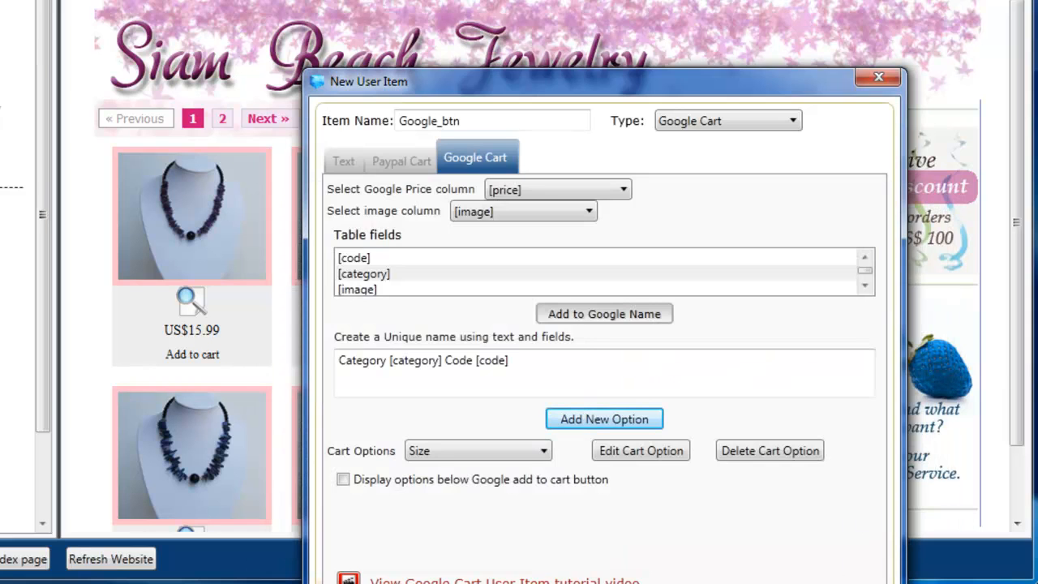
left_click(836, 582)
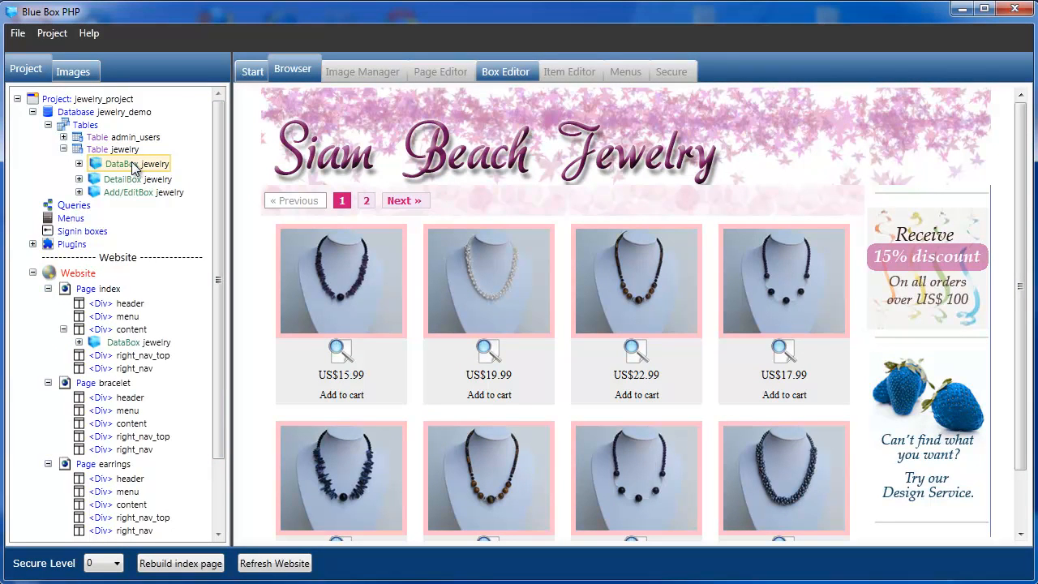
Reload the jewelry DataBox layout and map its Add to cart field to Google_btn
left_click(519, 72)
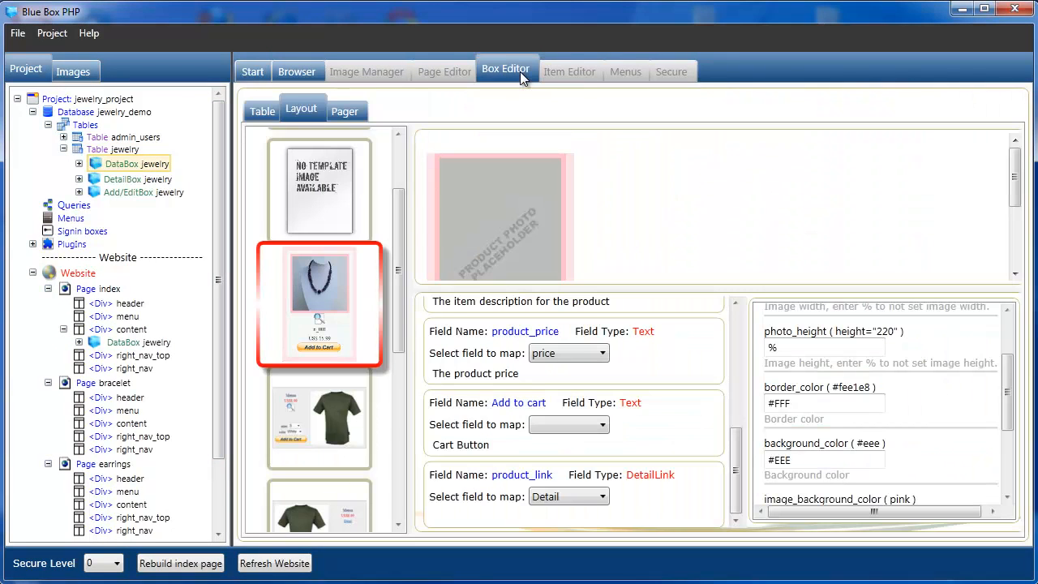
left_click(603, 425)
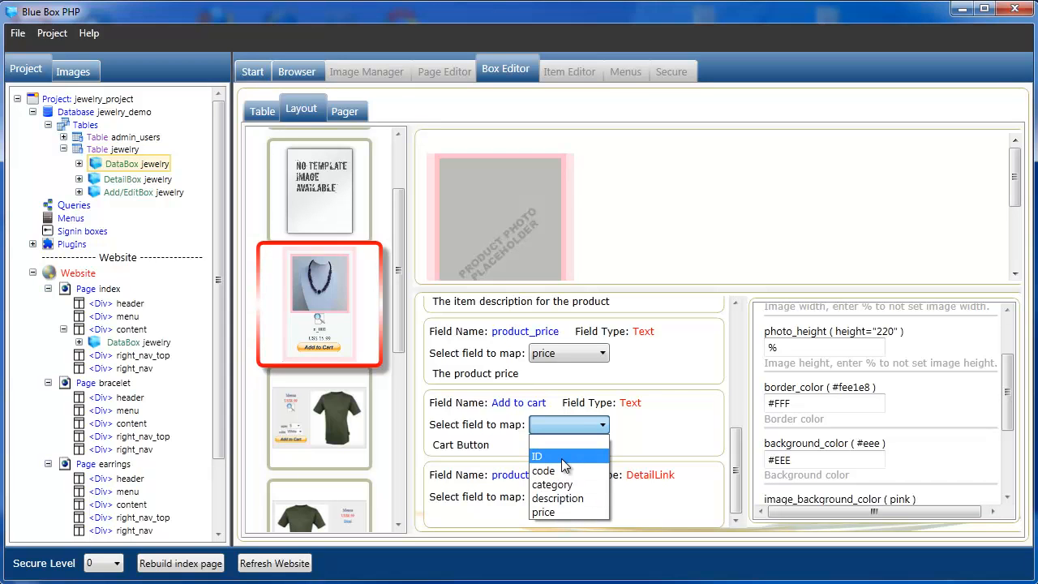
left_click(123, 187)
left_click(124, 181)
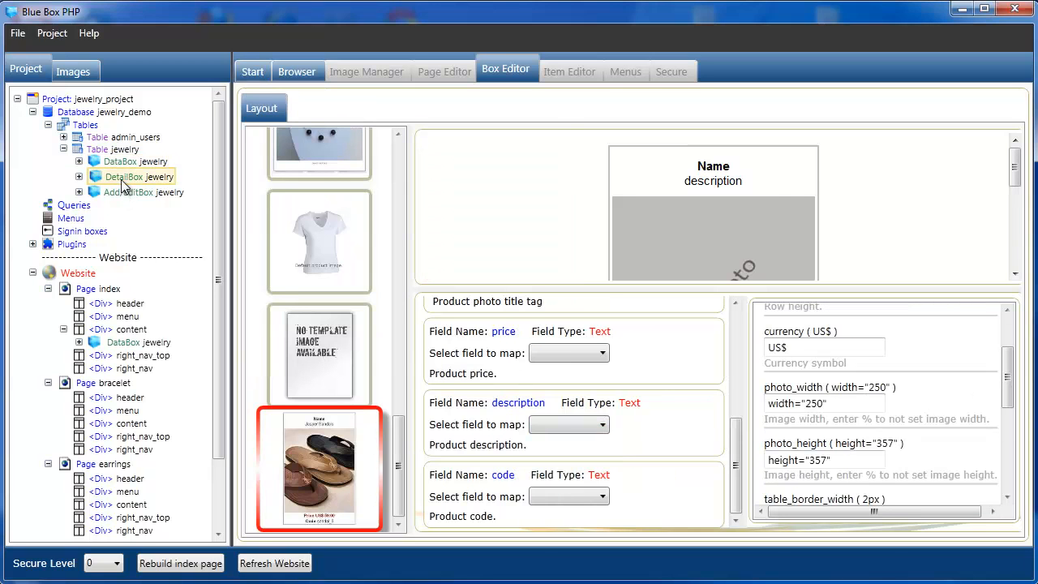
left_click(120, 166)
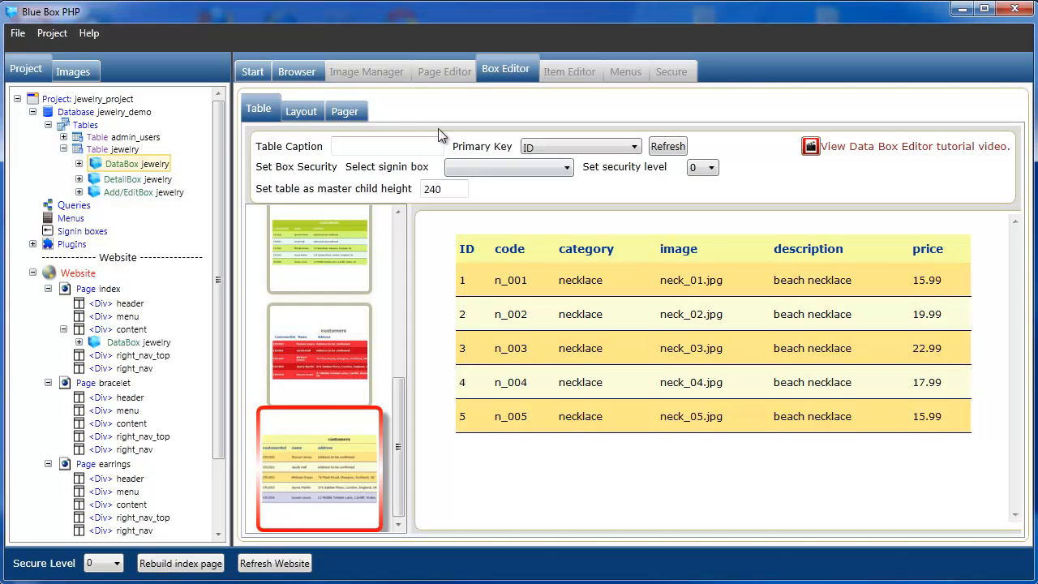
left_click(301, 108)
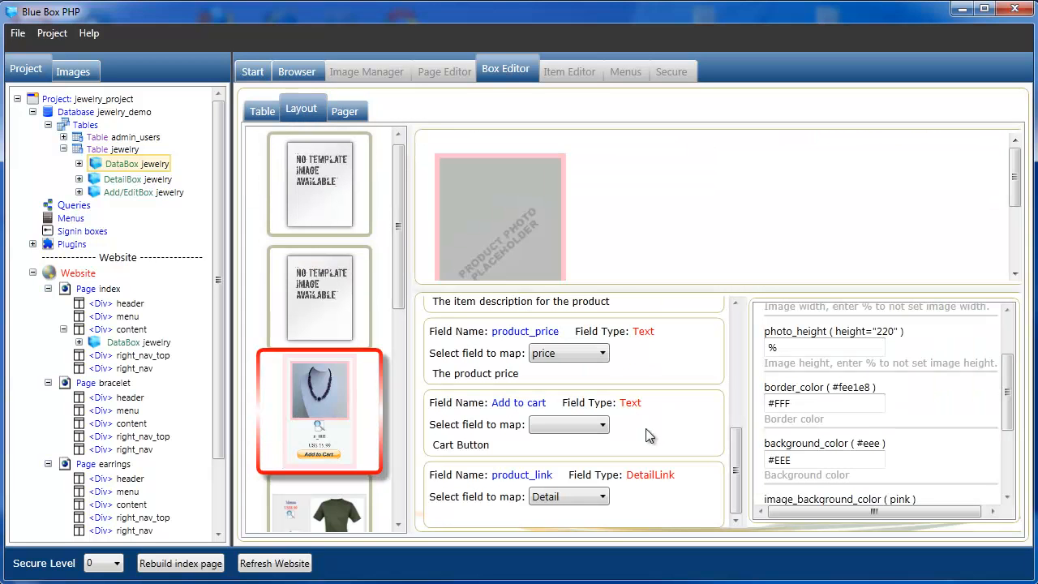
left_click(604, 424)
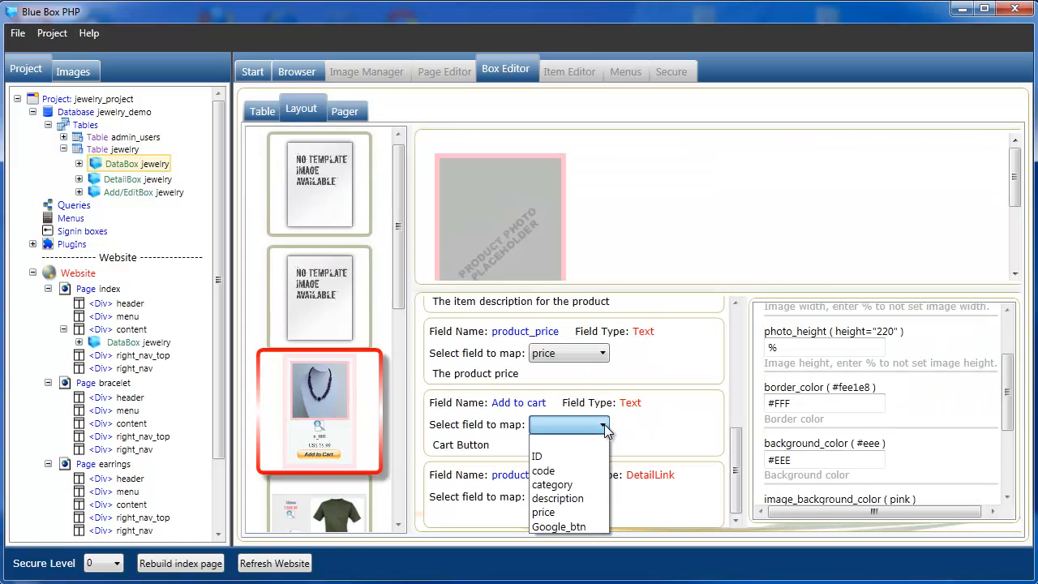
left_click(580, 525)
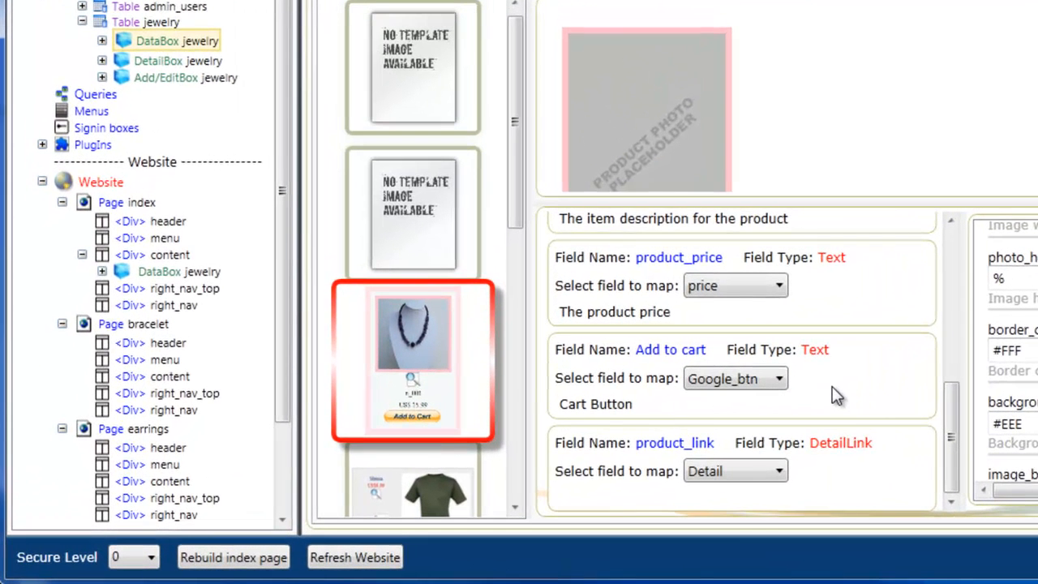
Place the Google Cart plugin in the index page's header div and rebuild the index page
left_click(42, 144)
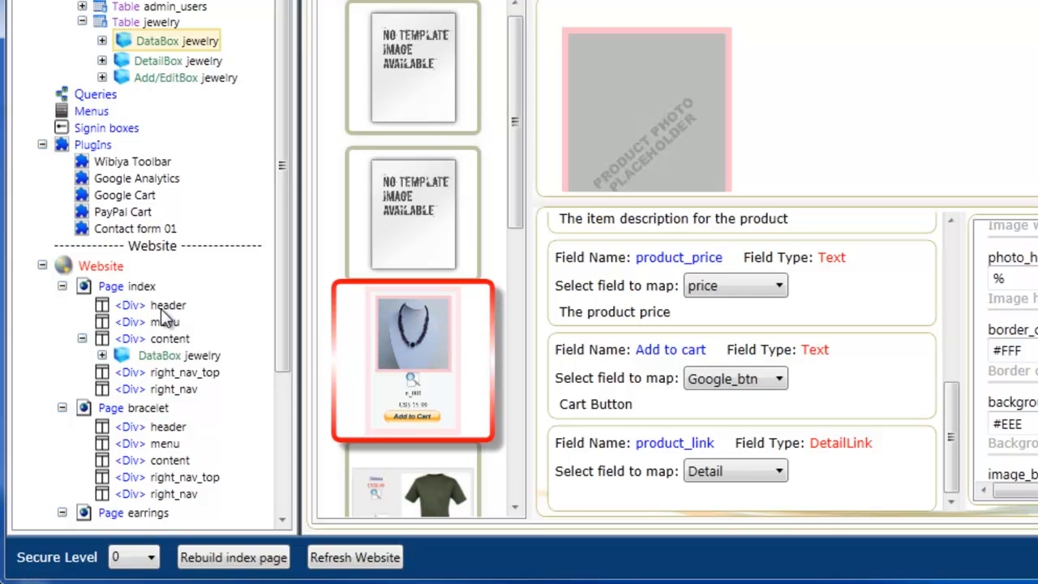
left_click(115, 197)
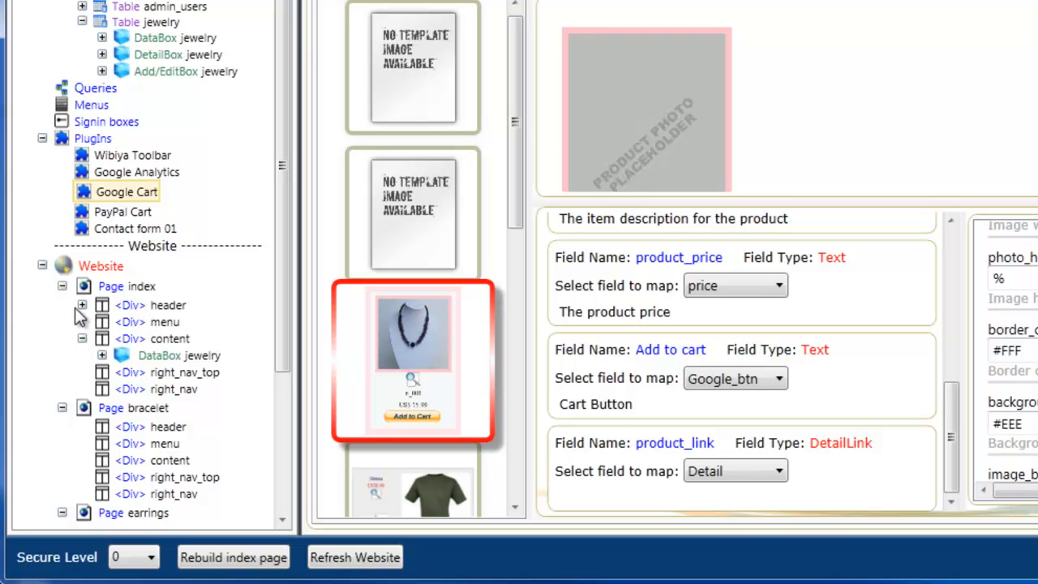
left_click(82, 305)
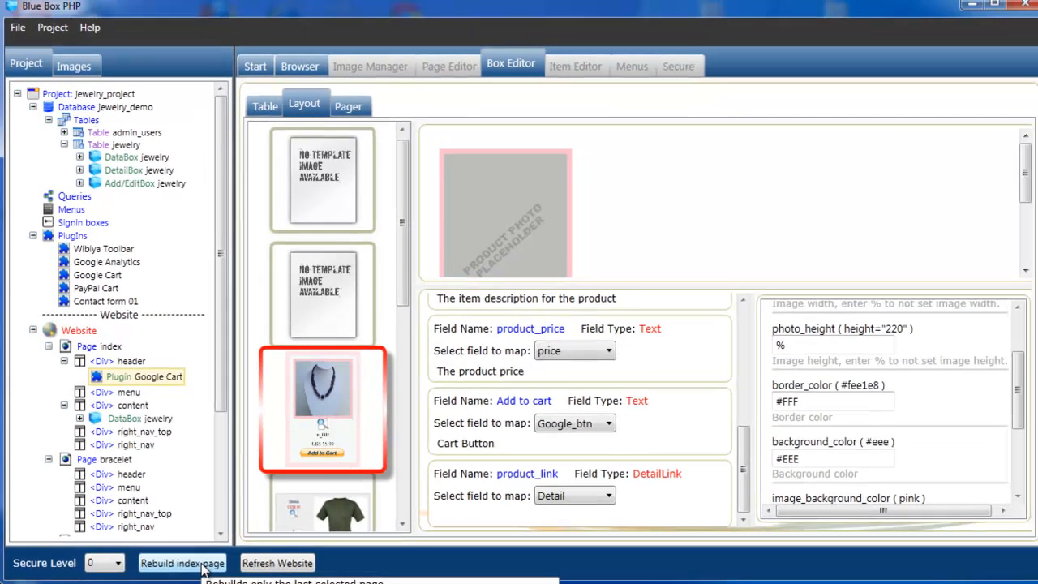
left_click(201, 569)
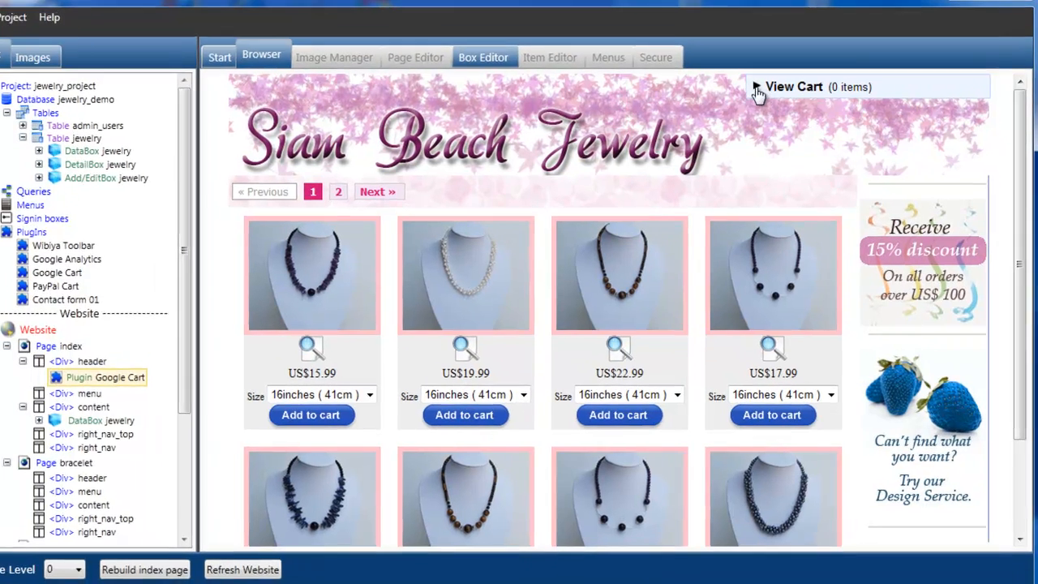
Check the empty cart on the rebuilt page and add the US$19.99 necklace in size 17inches ( 43cm )
left_click(767, 100)
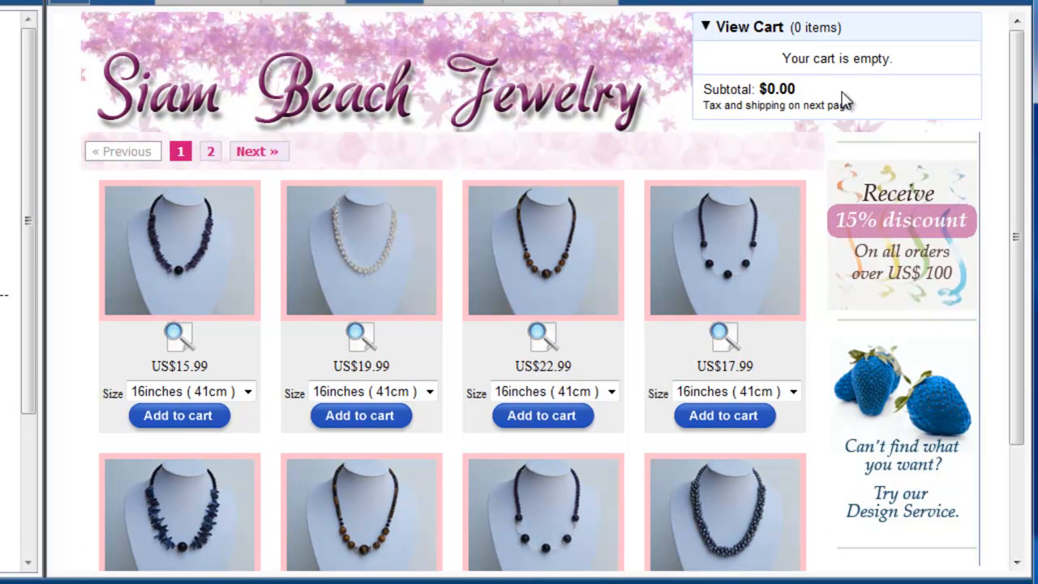
left_click(428, 393)
left_click(393, 428)
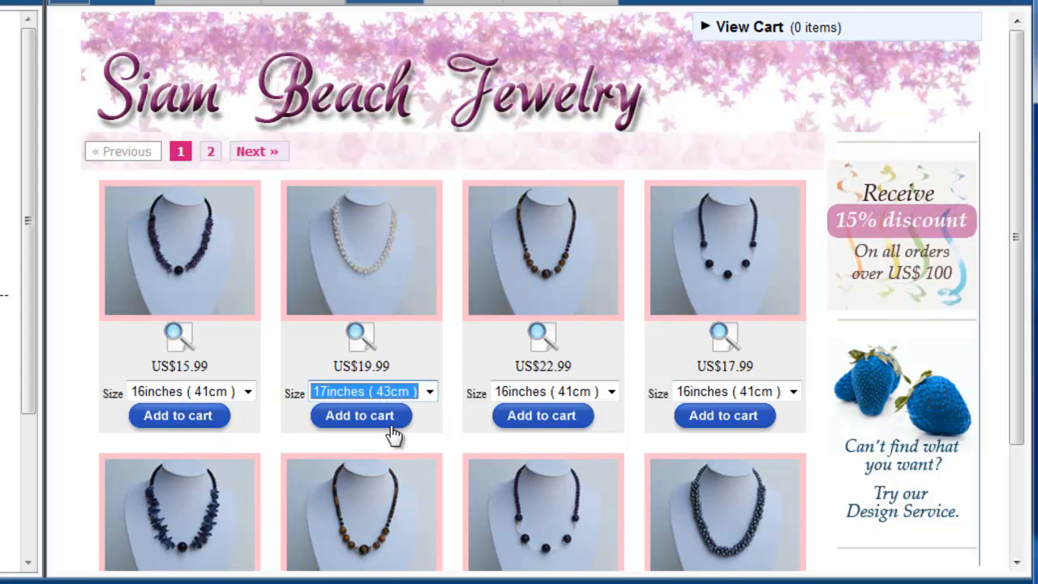
left_click(360, 417)
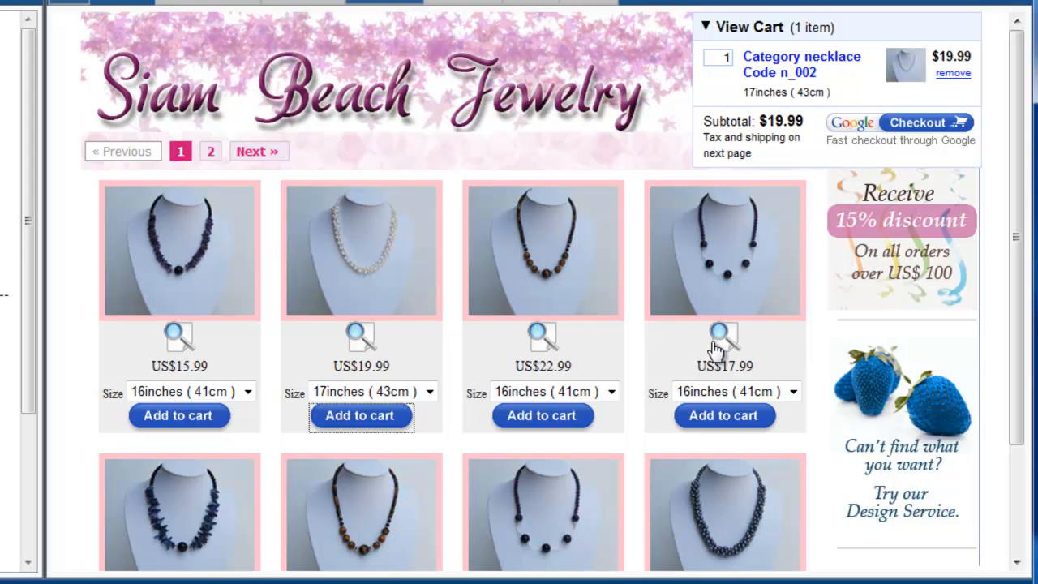
Add the fourth first-row necklace and the third second-row necklace to the cart, both in 16inches ( 41cm ), and collapse the cart
left_click(717, 421)
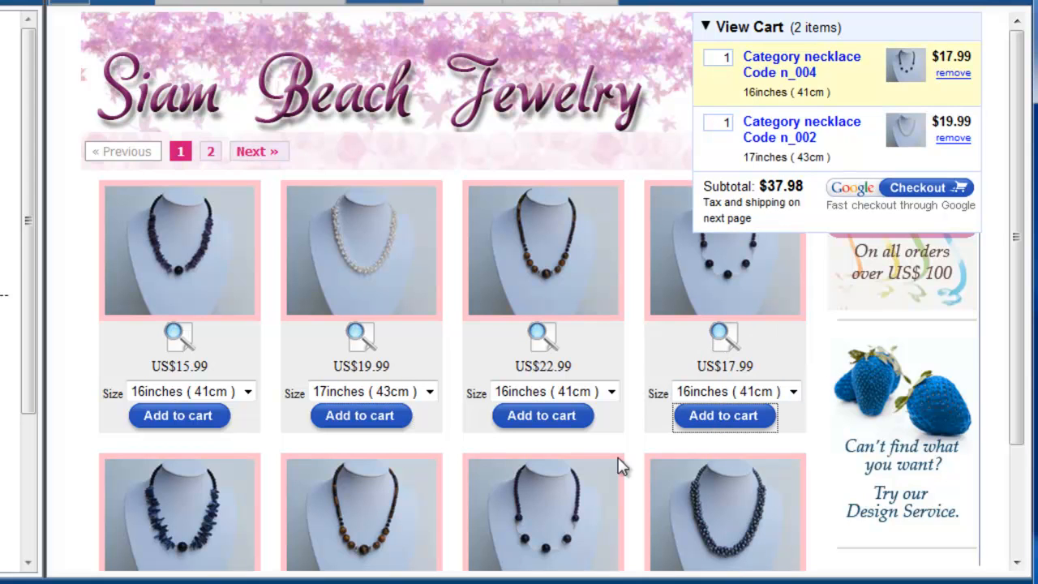
left_click_drag(1013, 336, 1012, 382)
left_click_drag(1017, 344, 1020, 397)
left_click(537, 542)
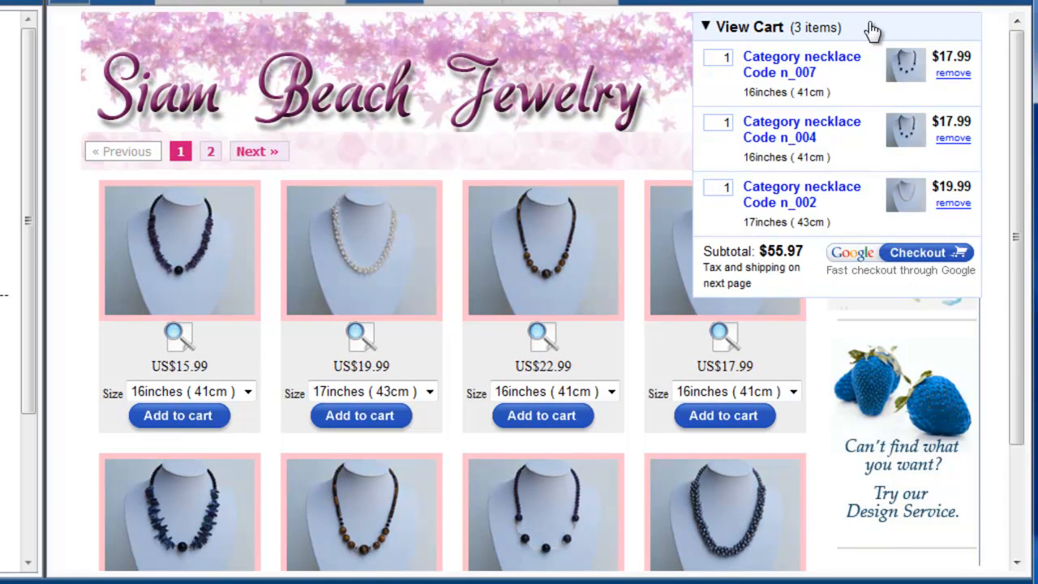
left_click(706, 29)
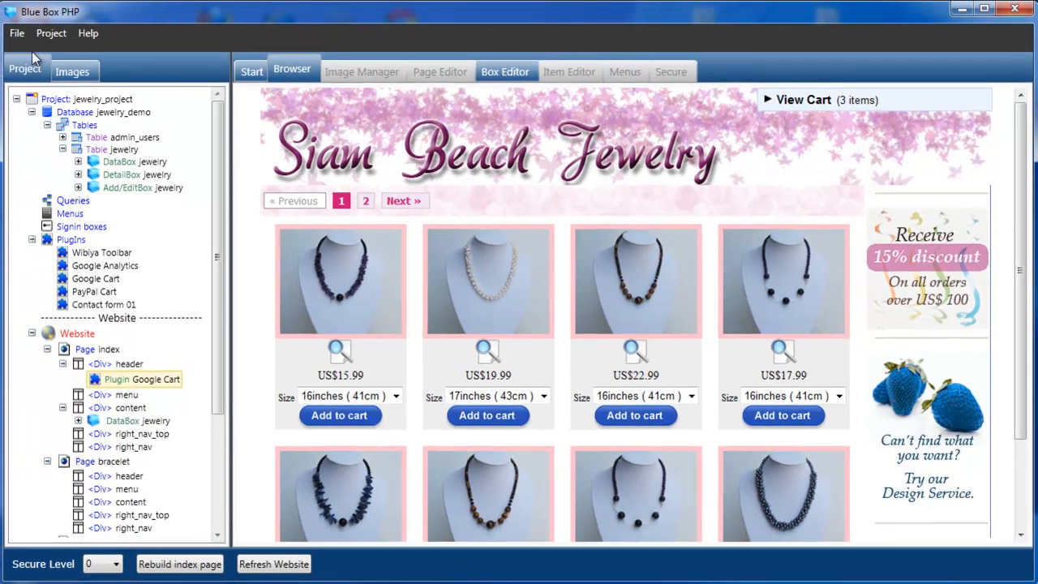
left_click(17, 33)
left_click(48, 118)
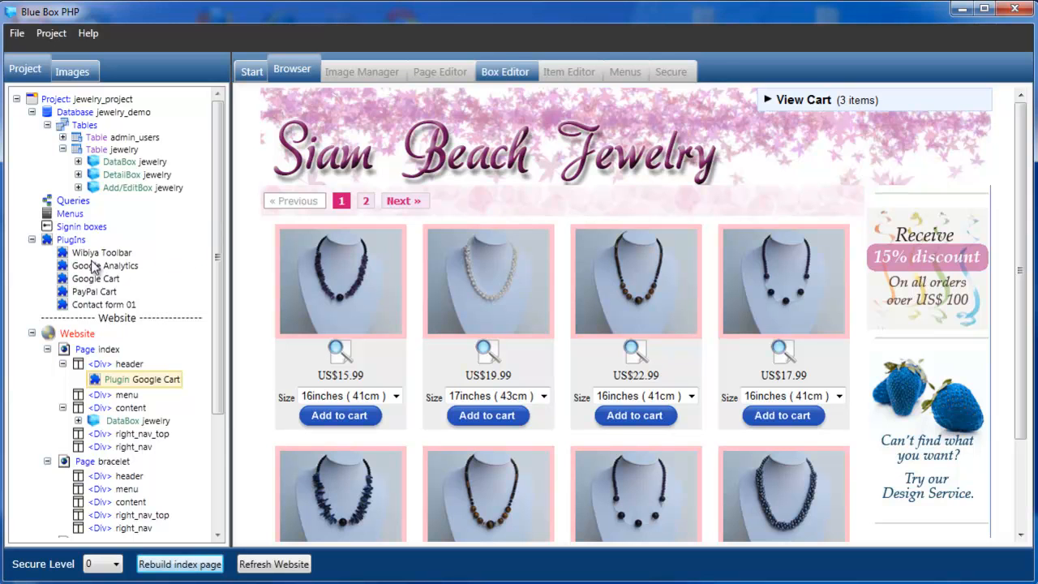
Collapse the PlugIns group in the project tree and create a new menu named navigation
left_click(32, 240)
mouse_move(220, 283)
left_mouse_down()
mouse_move(229, 384)
mouse_move(227, 264)
left_mouse_up()
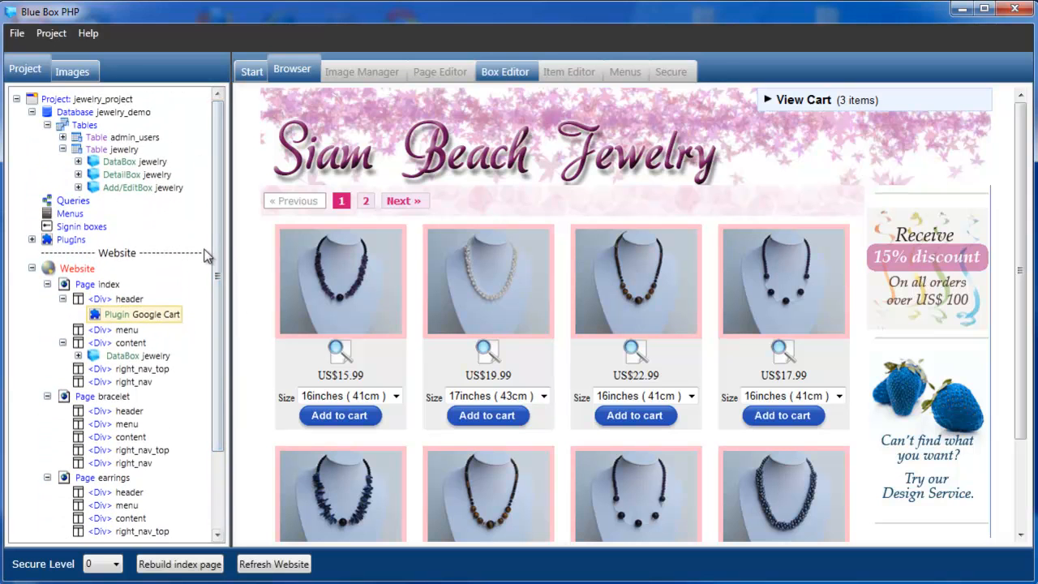
left_click(73, 216)
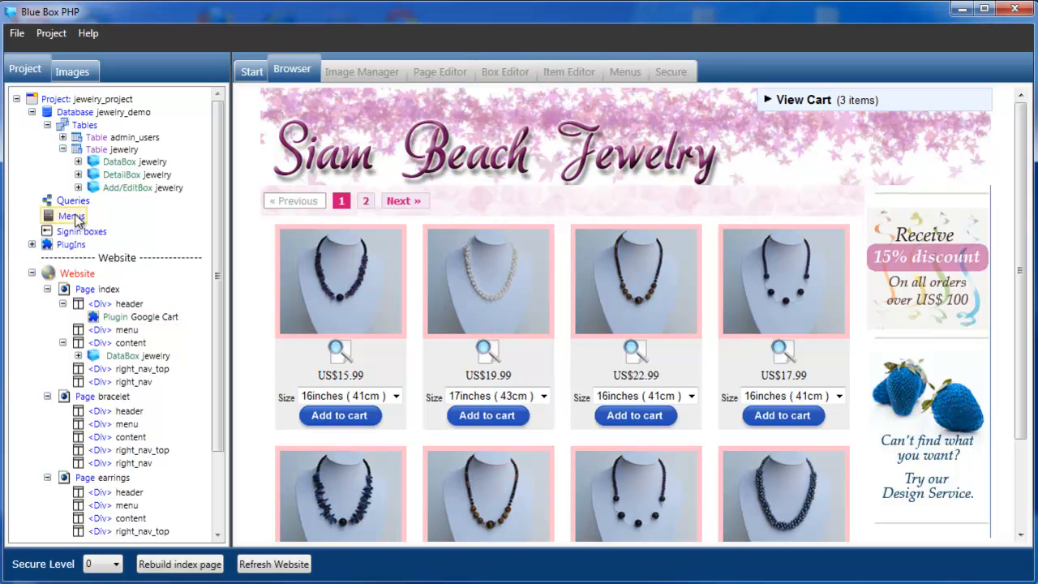
right_click(77, 221)
left_click(123, 227)
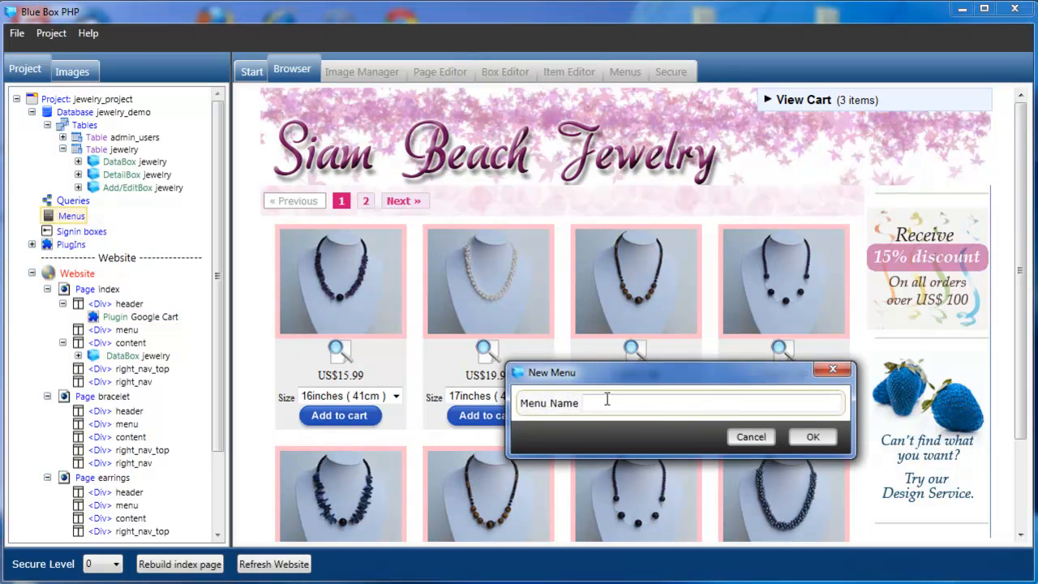
left_click(609, 403)
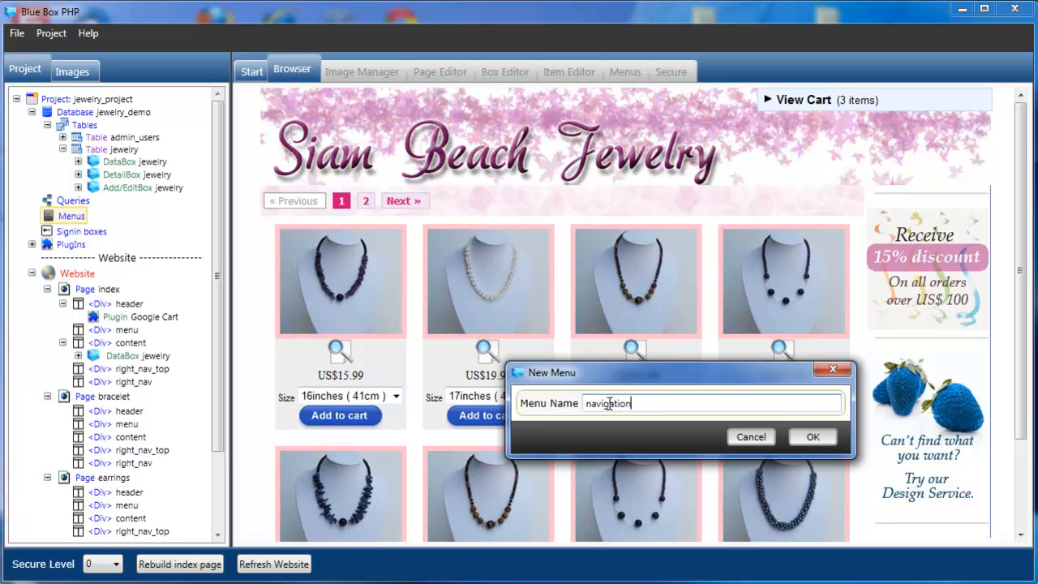
left_click(811, 437)
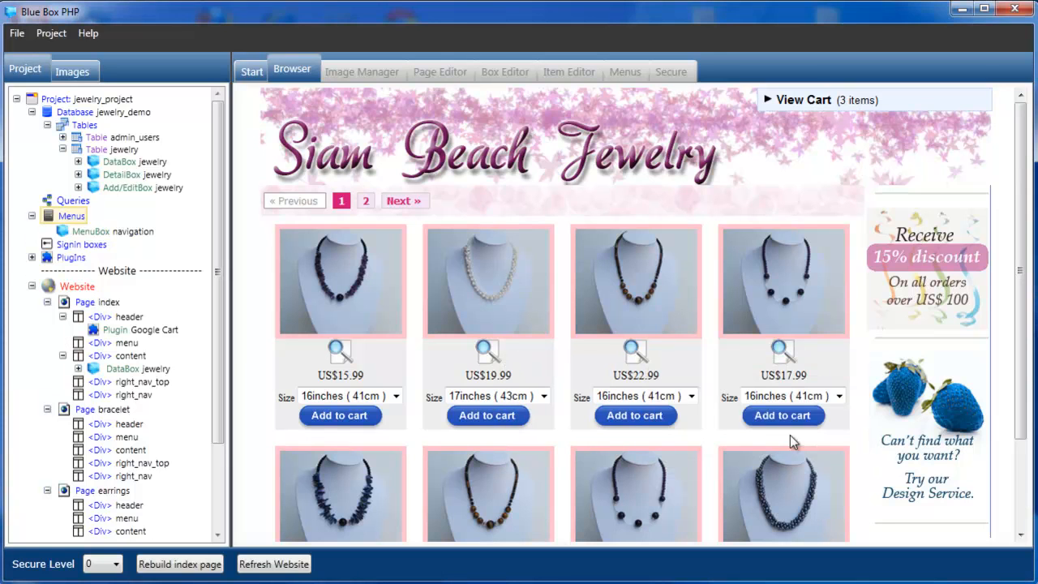
Add a new navigation item to the navigation menu and set its displayed text to Necklaces
left_click(94, 232)
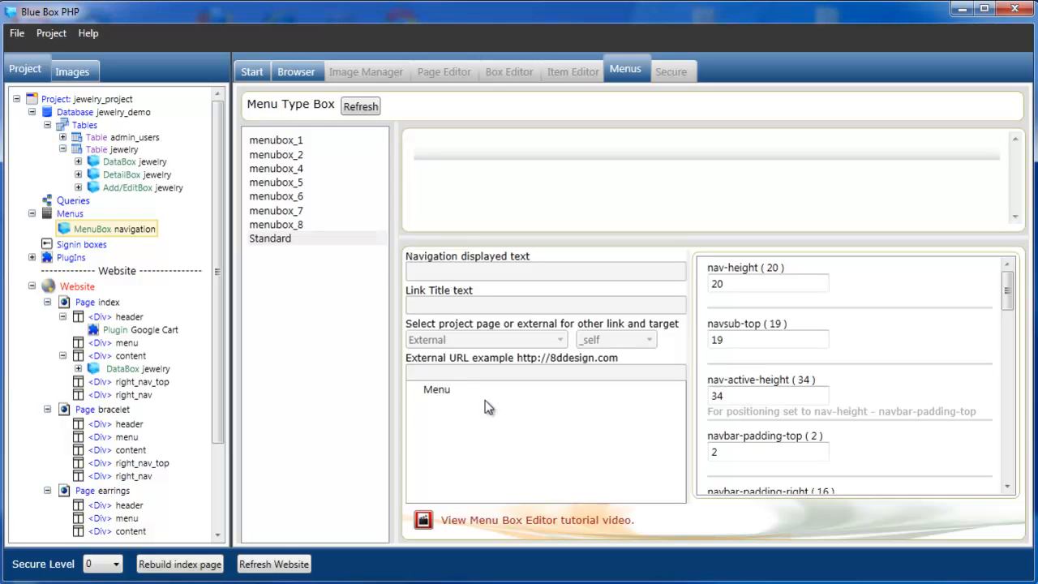
left_click(438, 391)
right_click(441, 393)
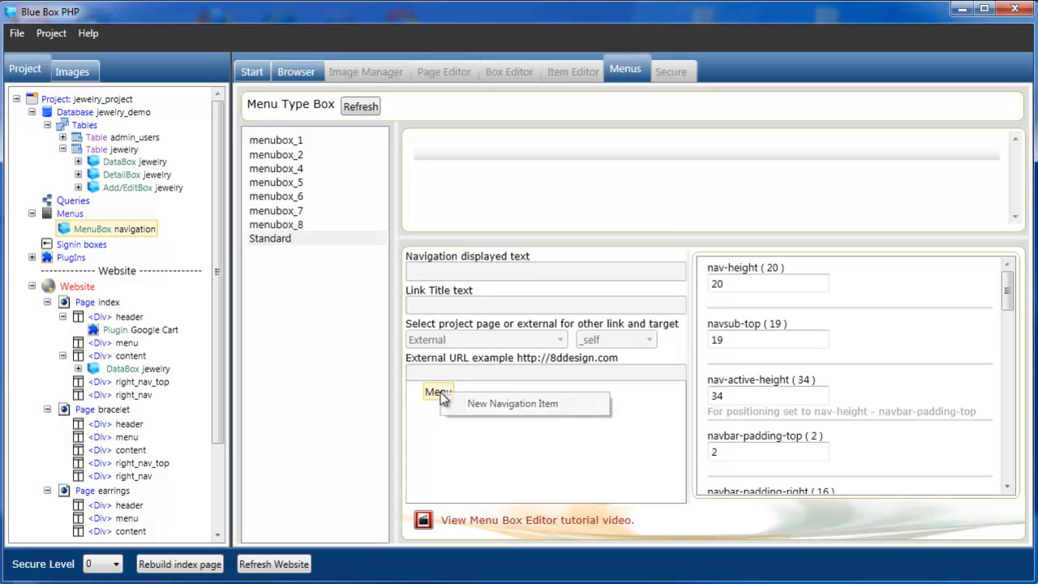
left_click(504, 411)
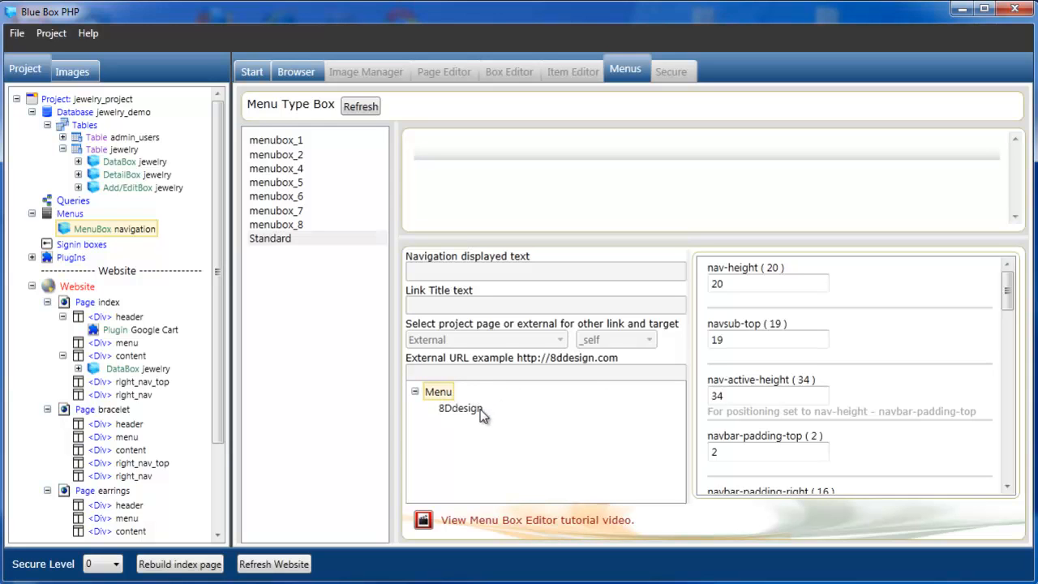
left_click(476, 414)
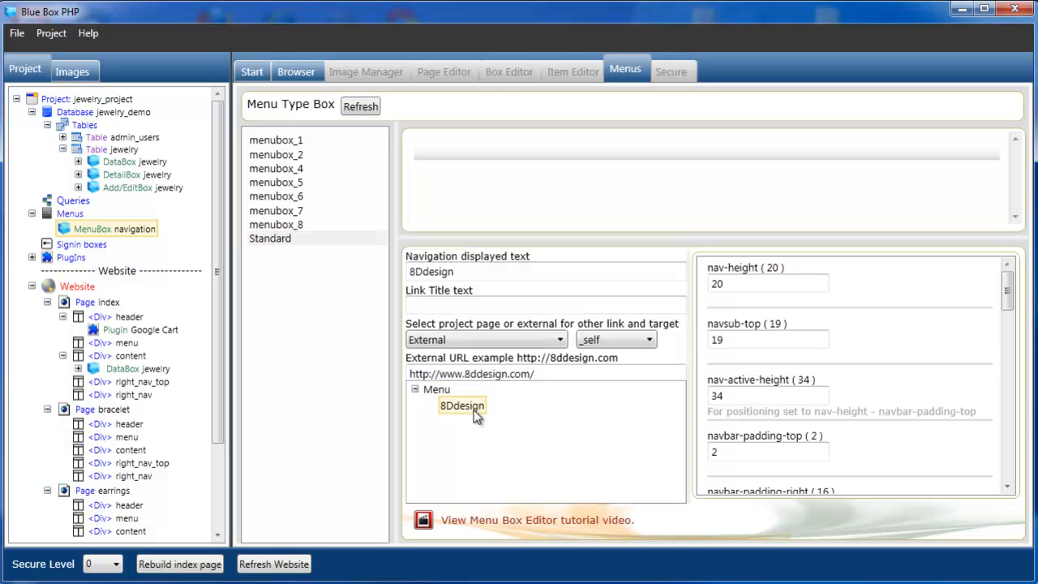
double_click(466, 271)
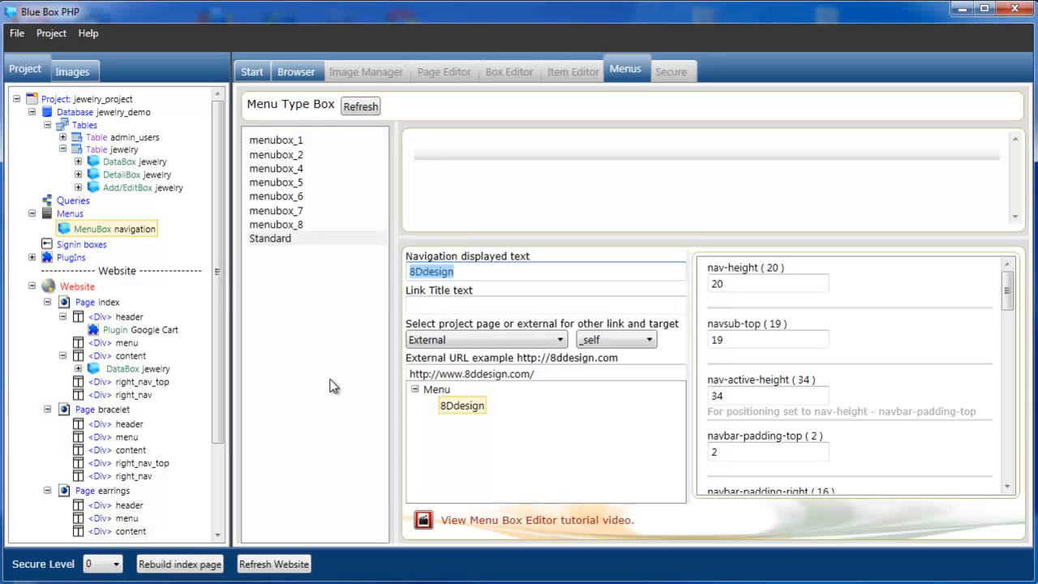
type("Necklaces")
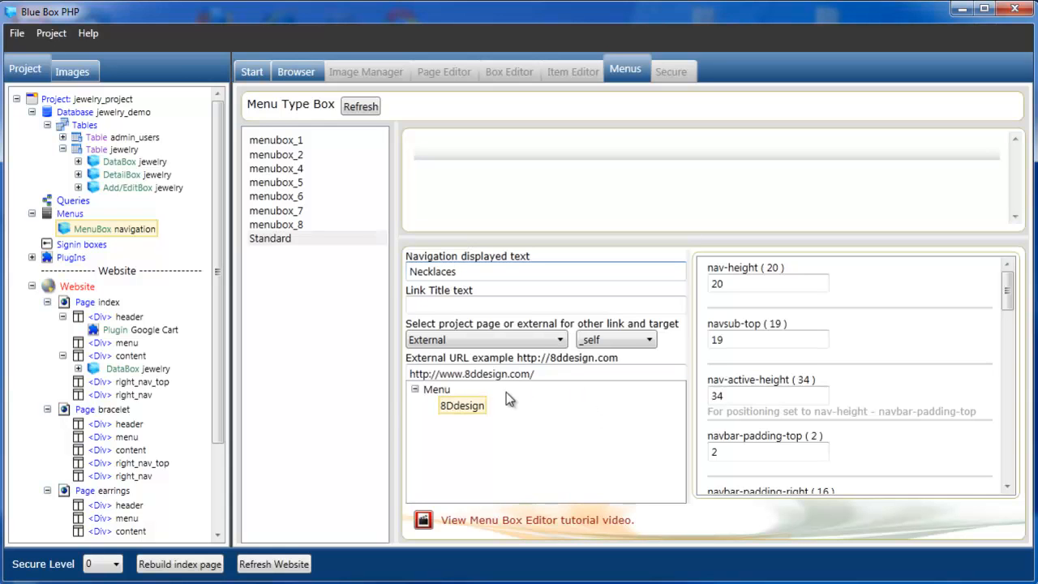
Link the Necklaces navigation item to the index project page and refresh the menu preview
left_click(560, 340)
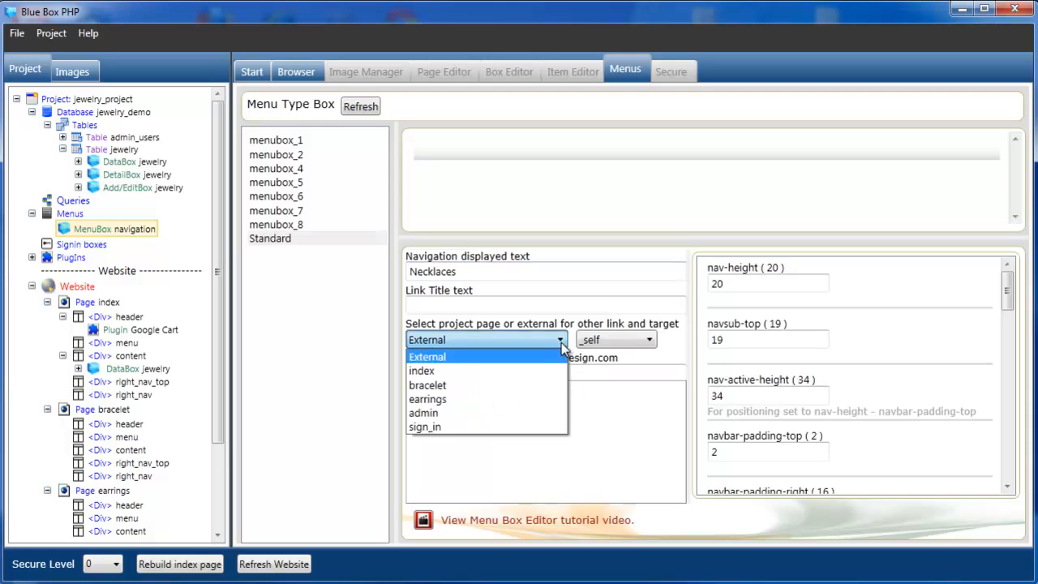
left_click(535, 372)
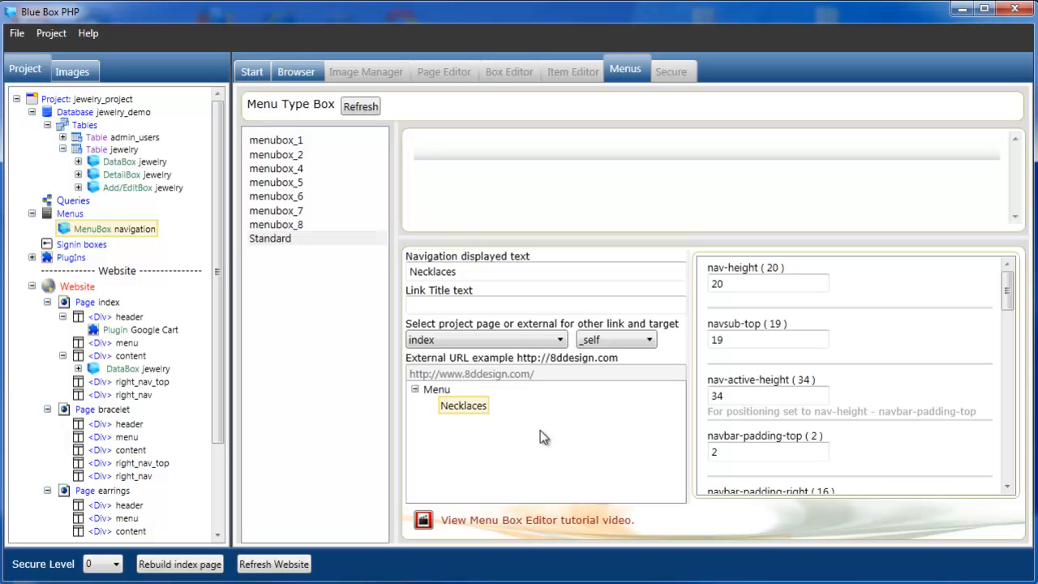
left_click(361, 108)
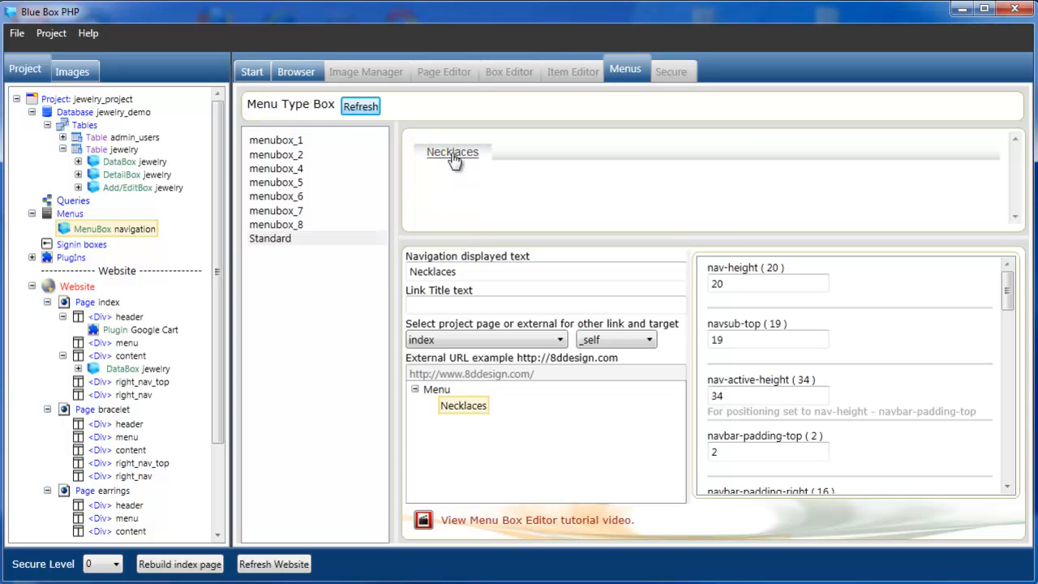
Compare the menubox_1, menubox_2 and menubox_4 designs and apply menubox_2 to the navigation menu
left_click(277, 141)
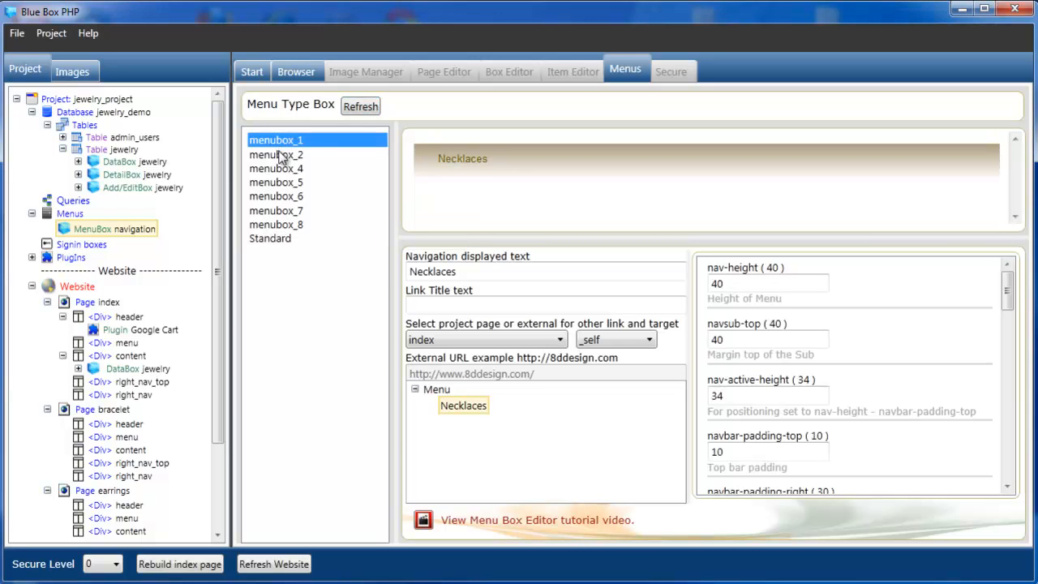
left_click(280, 157)
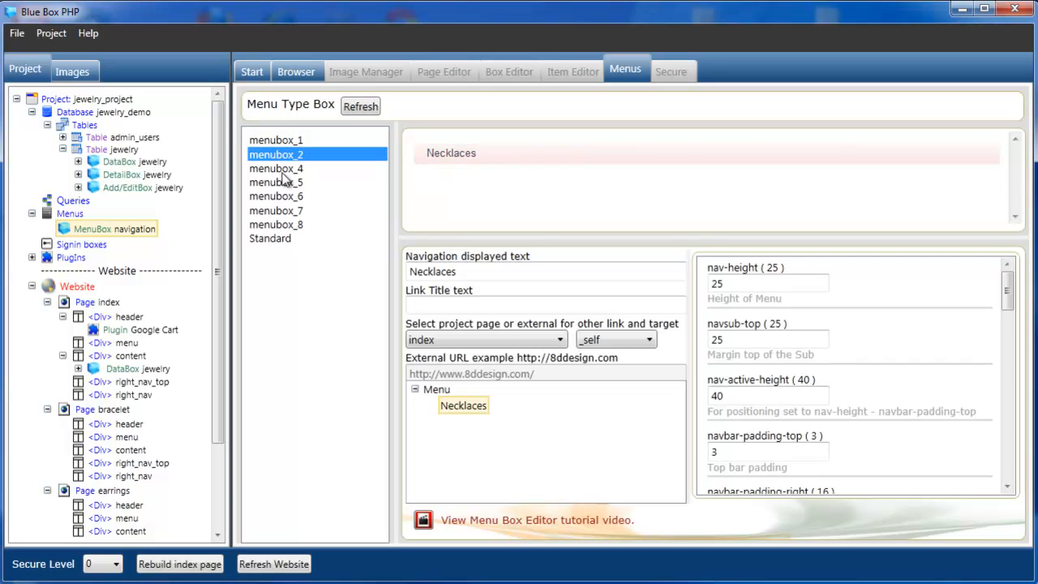
left_click(286, 171)
left_click(280, 156)
Add a second navigation item with the displayed text Bracelets and link it to the bracelet page
right_click(436, 392)
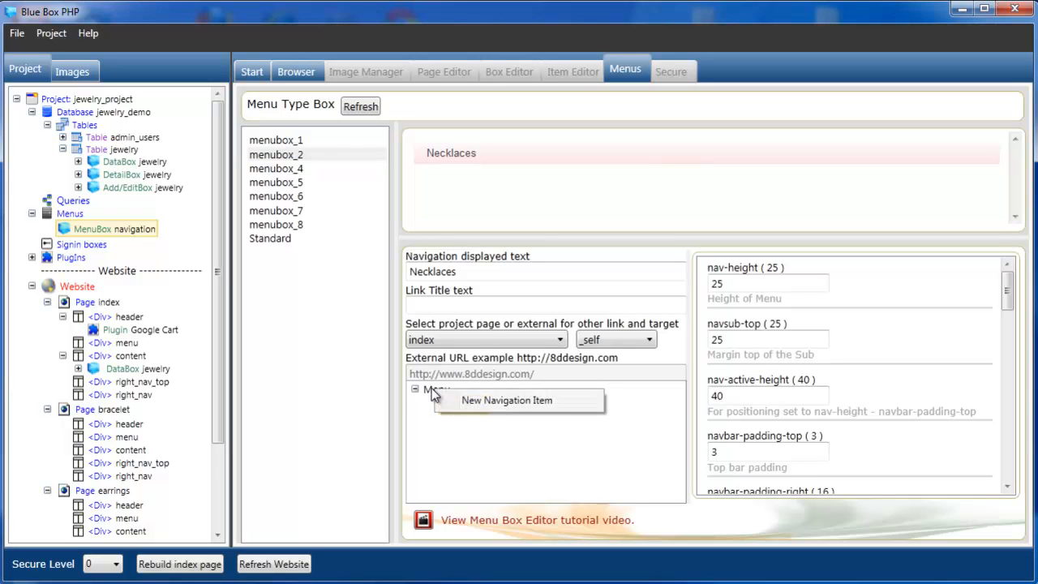
left_click(437, 392)
right_click(438, 392)
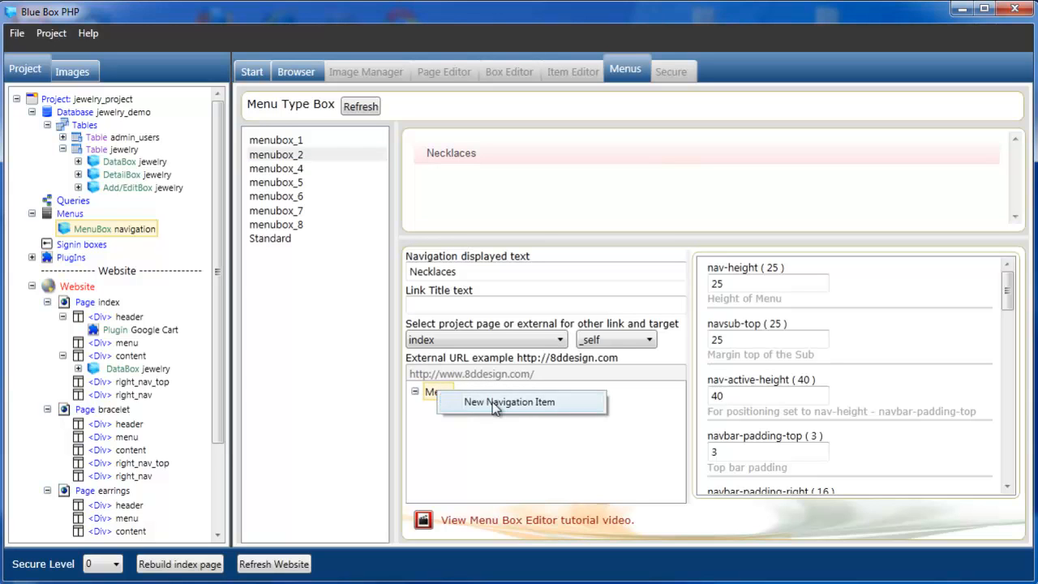
left_click(495, 403)
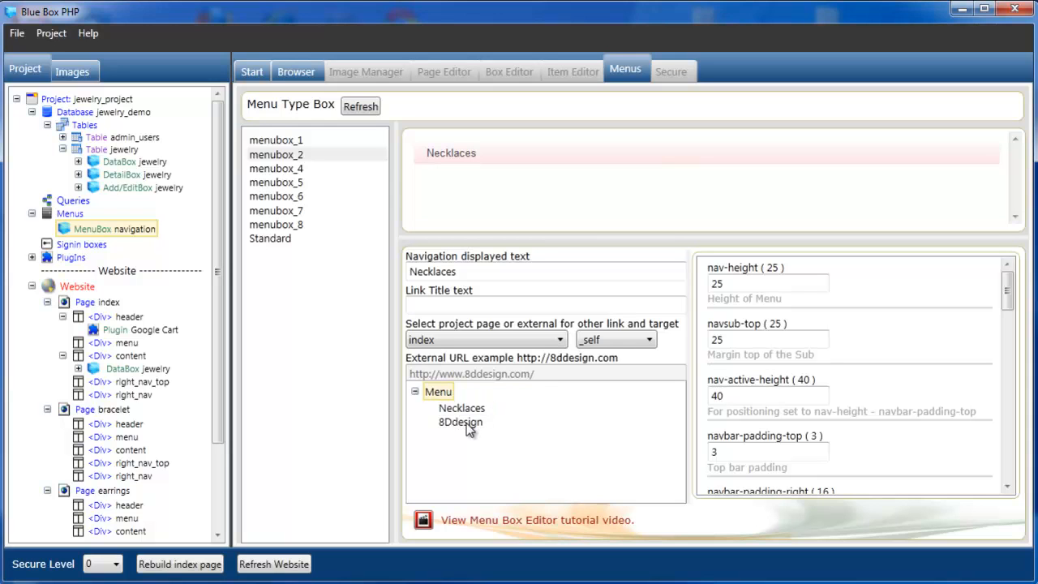
left_click(466, 423)
left_click_drag(459, 273, 409, 276)
type("8")
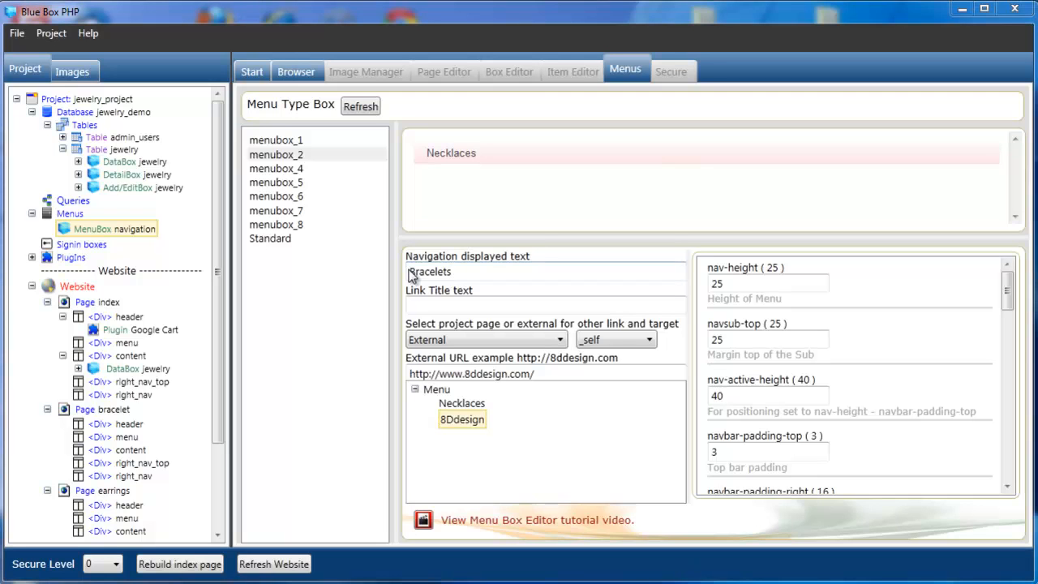
left_click(559, 342)
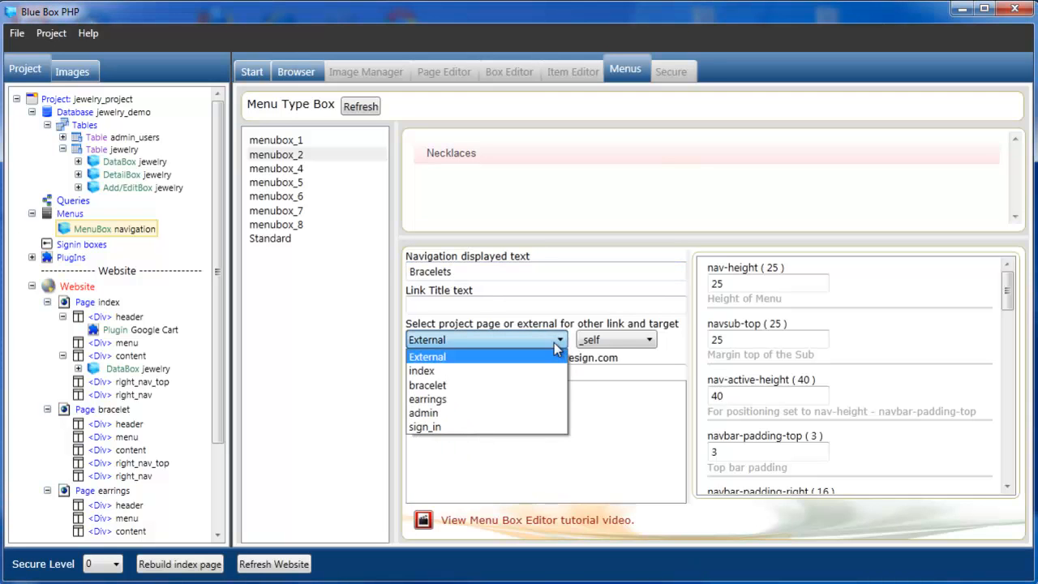
left_click(514, 383)
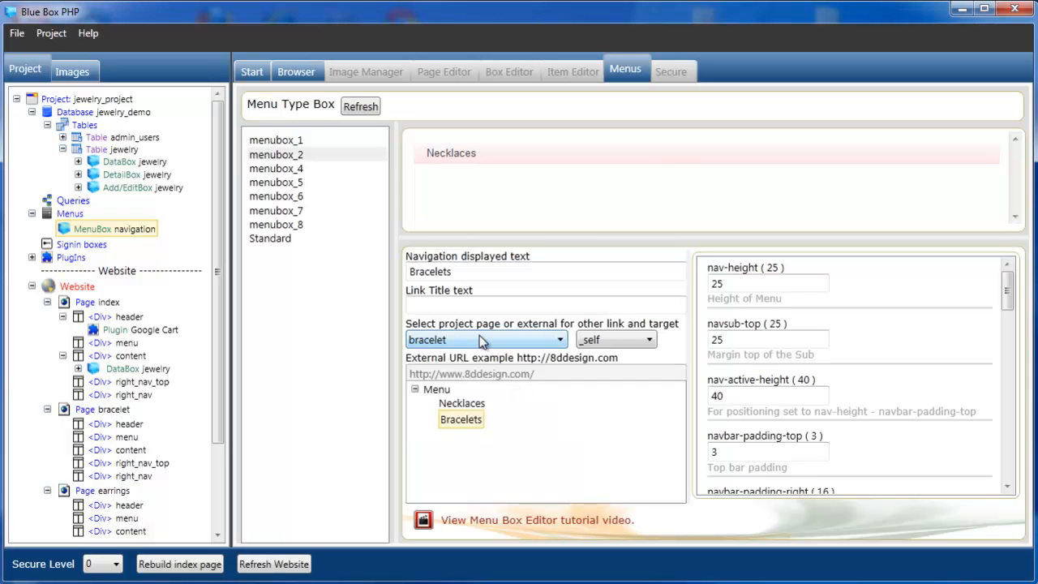
Add a third navigation item named Earrings, link it to the earrings page, and refresh the menu preview
left_click(437, 392)
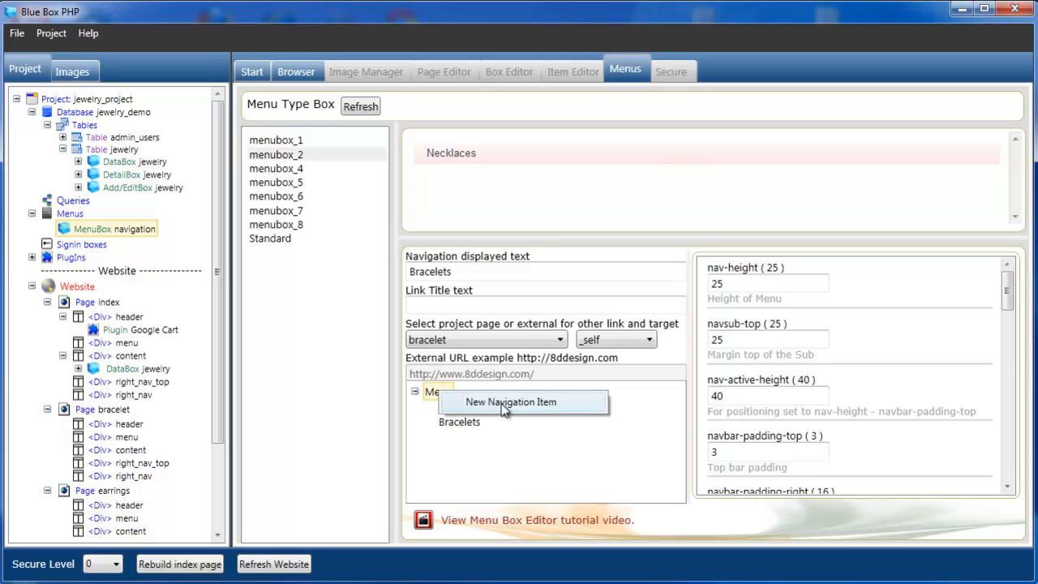
left_click(502, 404)
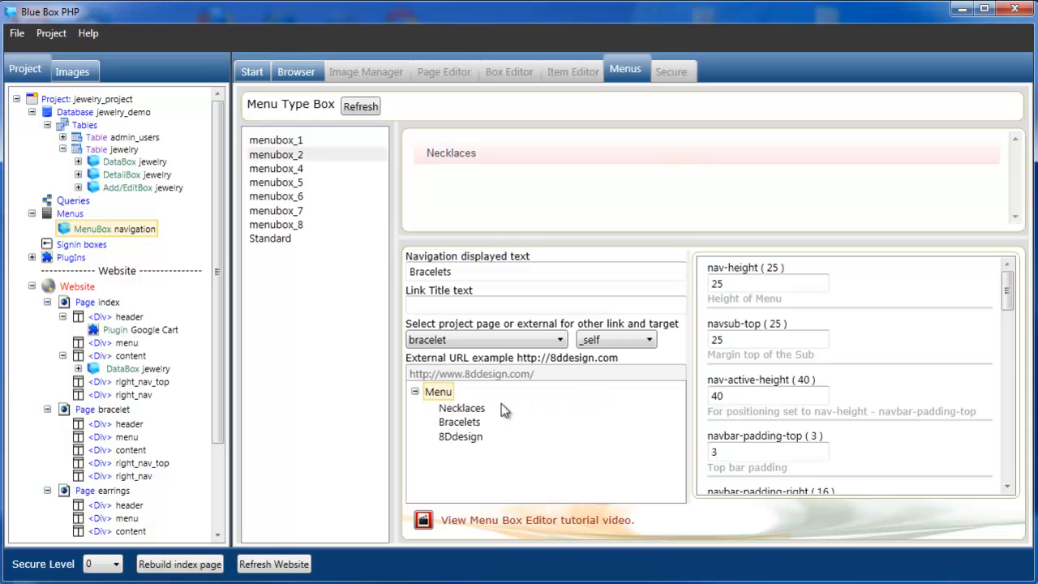
left_click(462, 438)
left_click_drag(468, 274, 404, 274)
type("E")
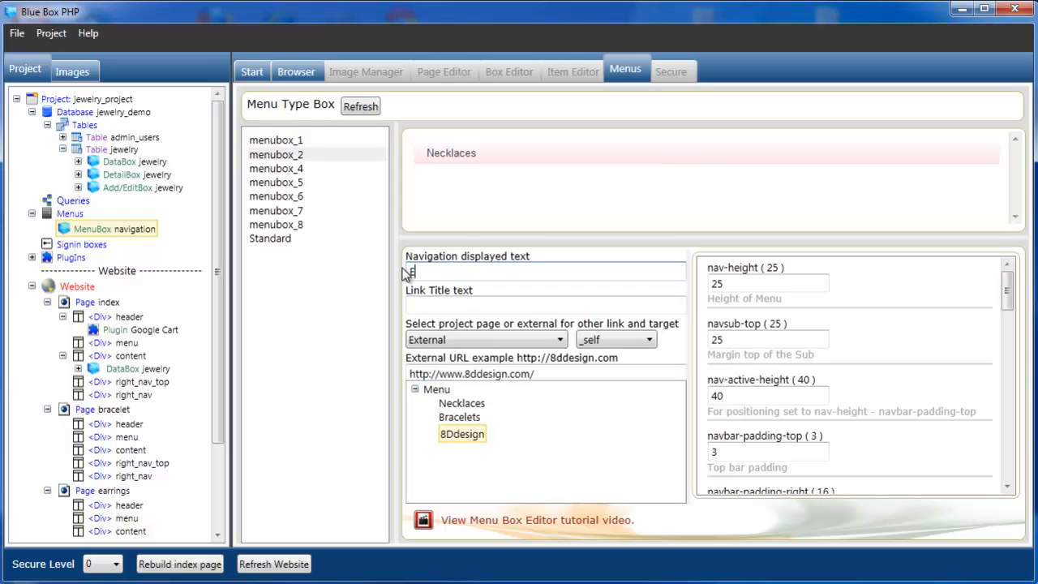
type("arrings")
left_click(558, 340)
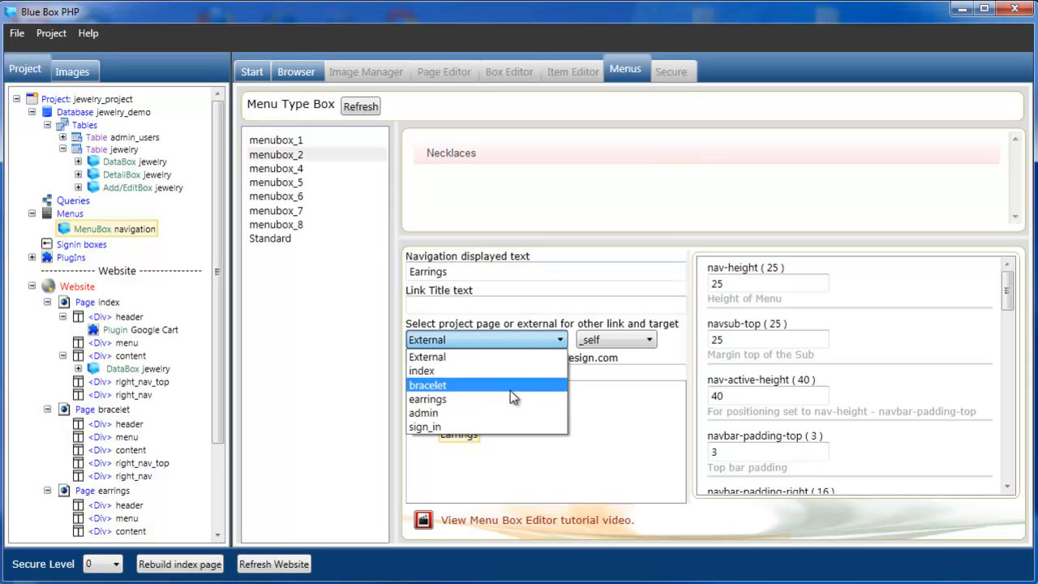
left_click(502, 395)
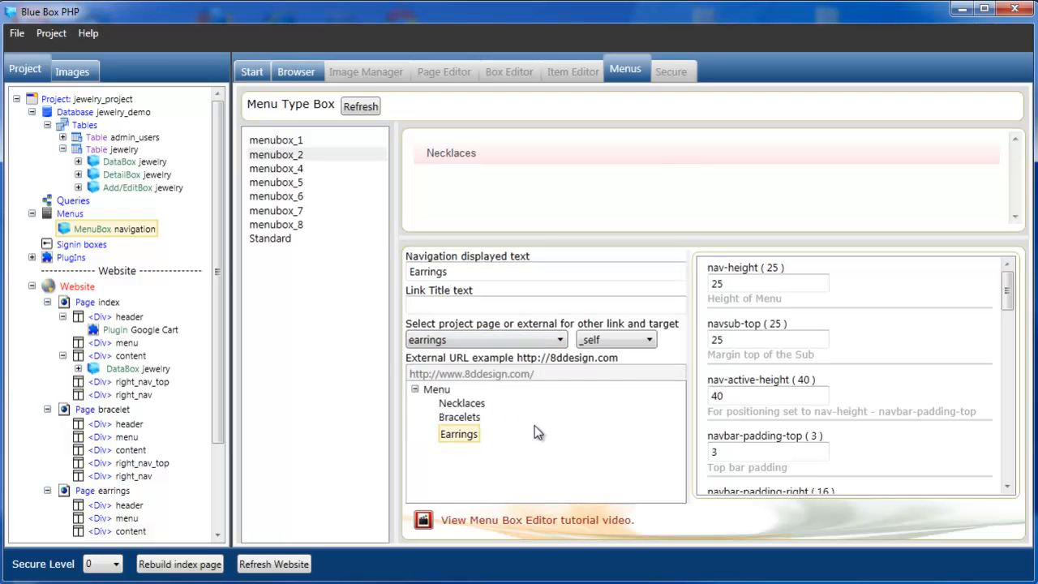
left_click(361, 107)
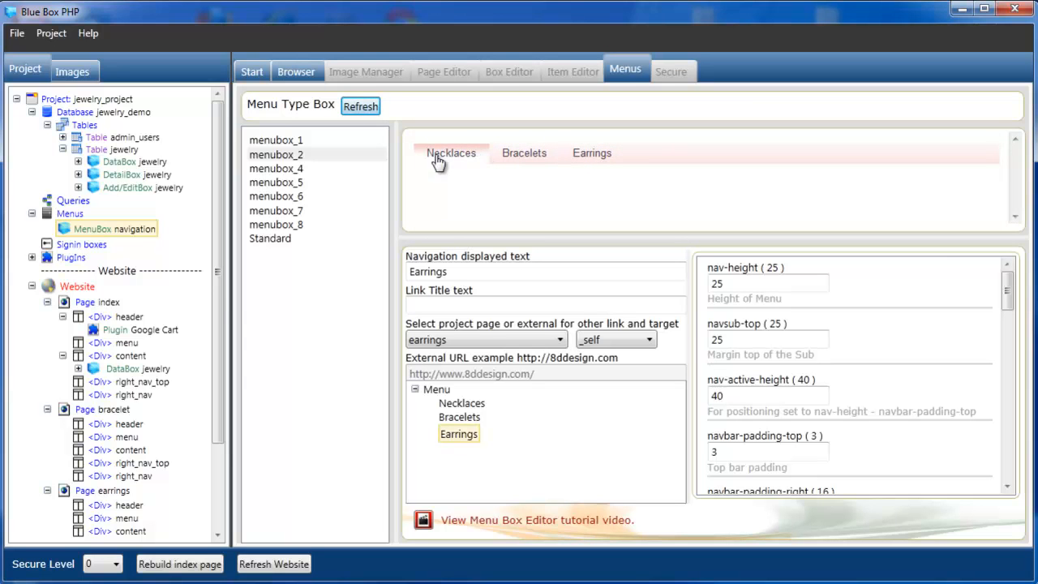
Place the navigation MenuBox in the menu div of the index, bracelet and earrings pages
scroll(219, 308, "down", 1)
mouse_move(219, 308)
left_mouse_down()
mouse_move(219, 327)
mouse_move(218, 316)
left_mouse_up()
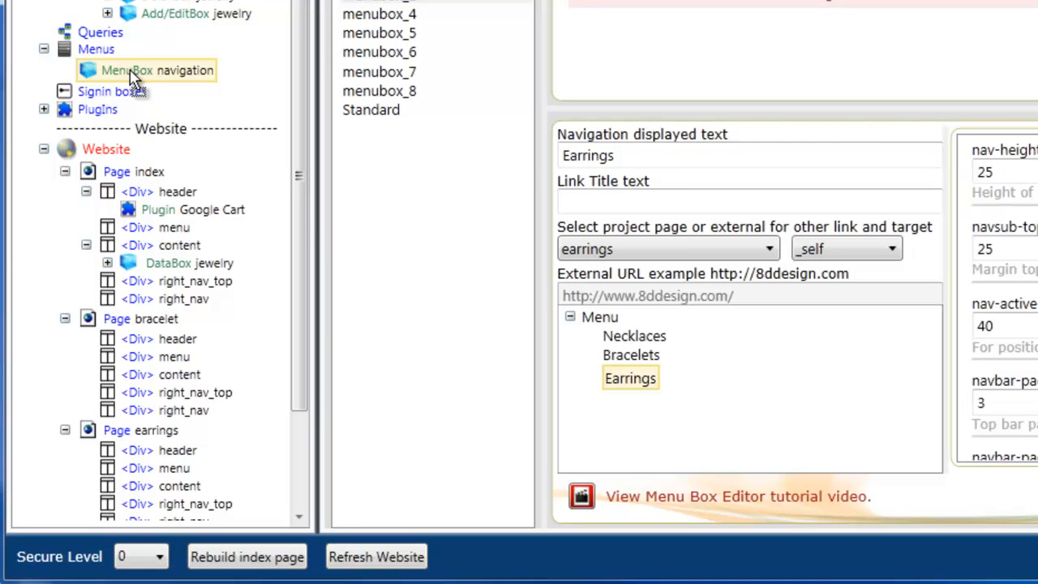
left_click_drag(145, 231, 141, 228)
left_click_drag(145, 69, 144, 356)
left_click_drag(141, 72, 183, 478)
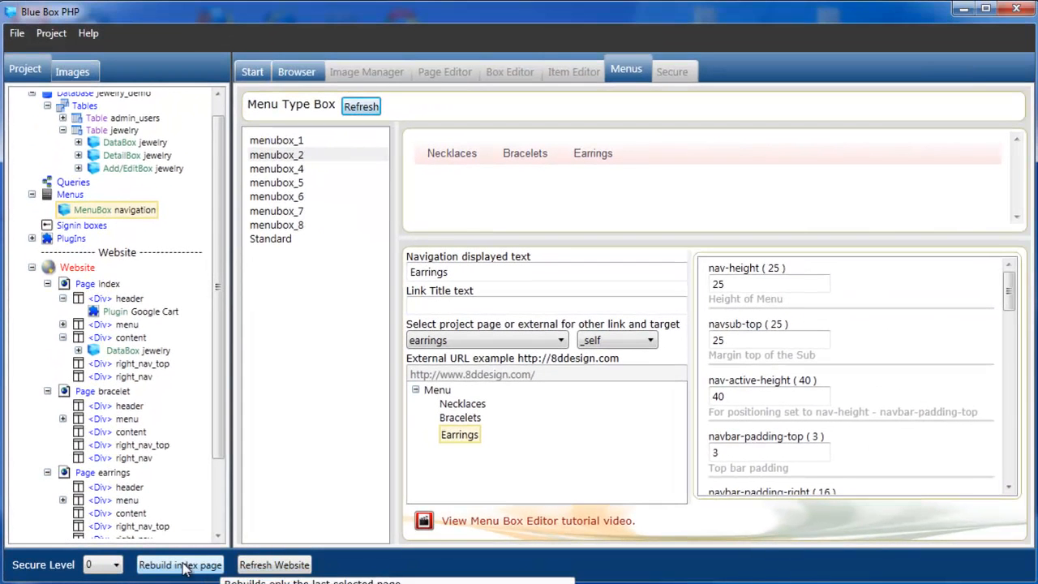
Refresh the website, test the Bracelets link in the navigation menu, and look over the shop page
left_click(273, 568)
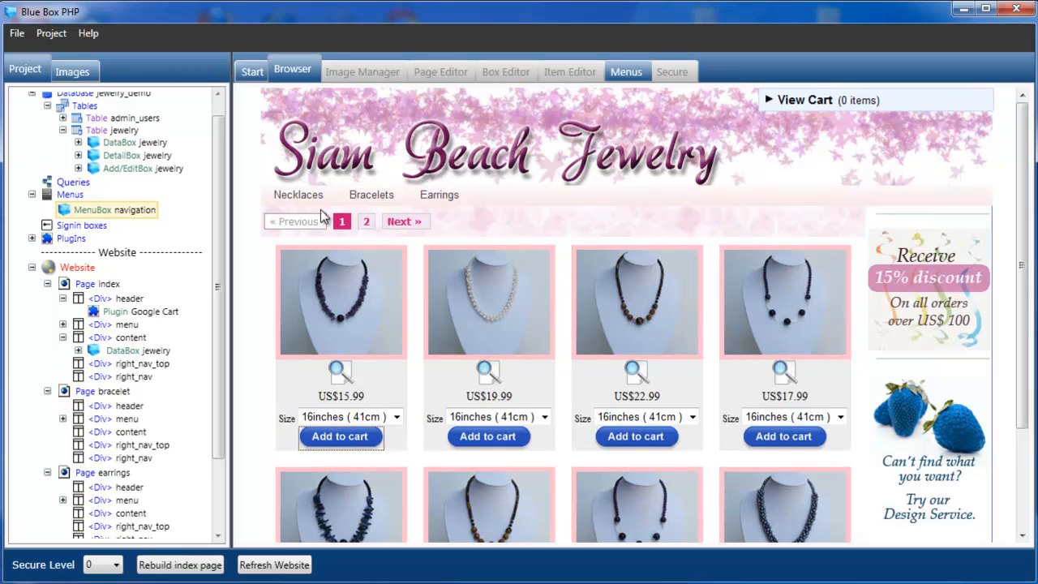
left_click(370, 200)
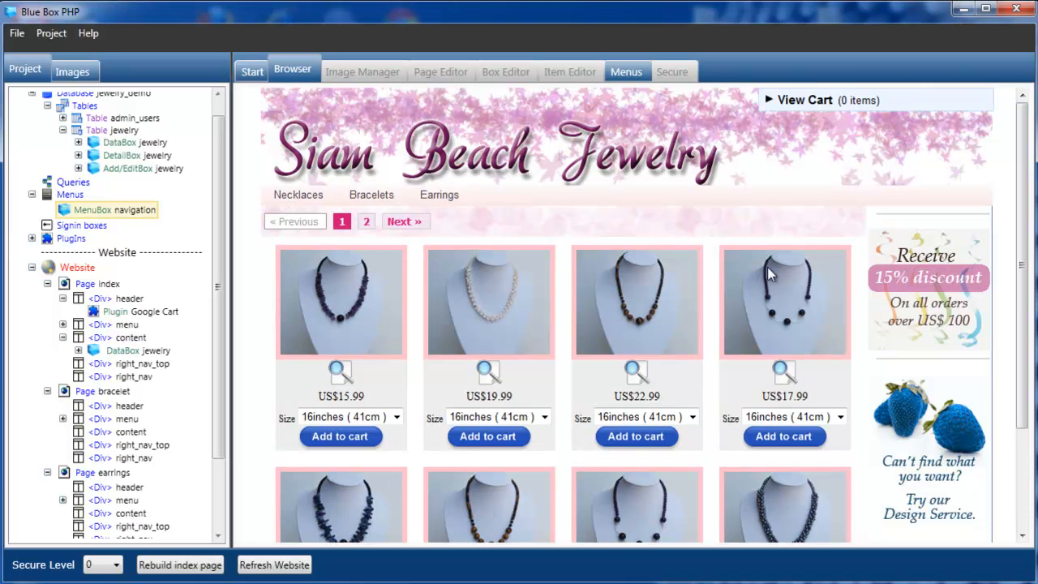
left_click_drag(1020, 227, 1033, 367)
left_click_drag(1034, 317, 1034, 207)
left_click_drag(223, 353, 222, 401)
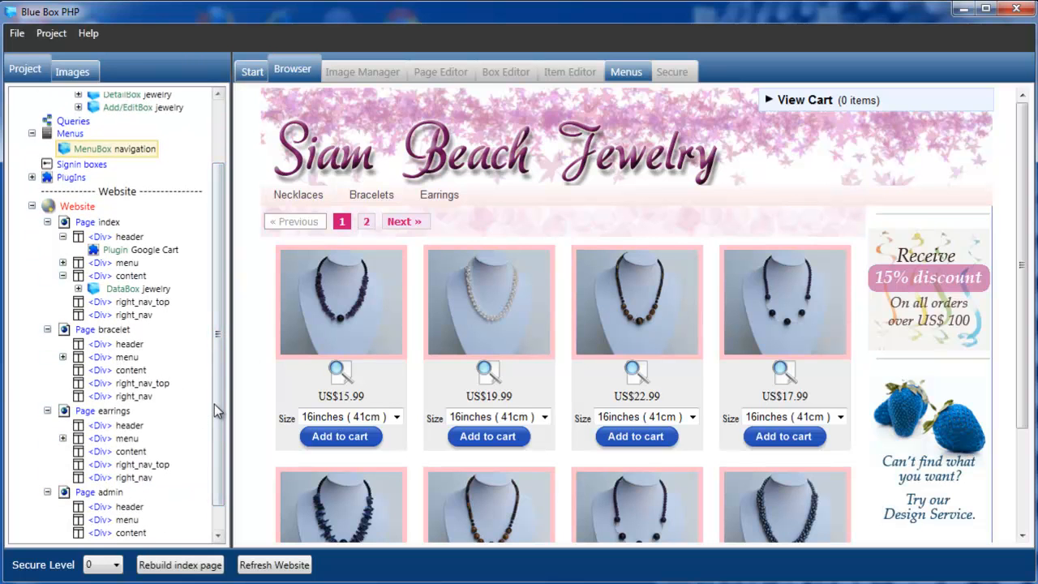